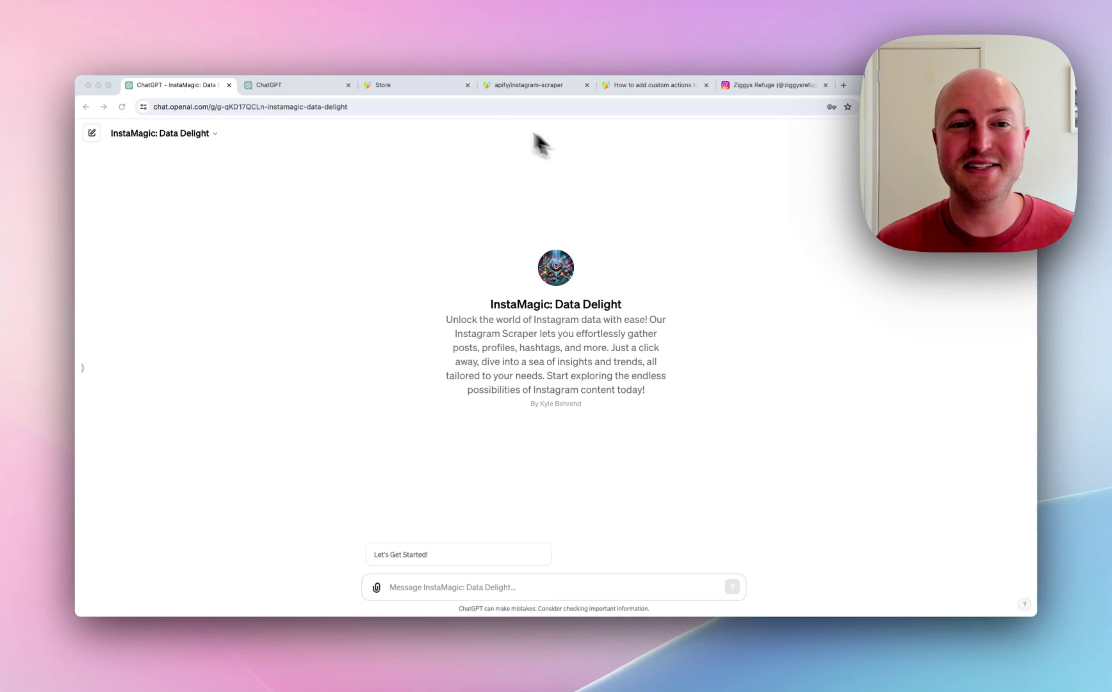
Browse the Apify Store's grid of 1,484 scraper Actors, then return to the top.
{"action": "left_click", "coordinate": [415, 85]}
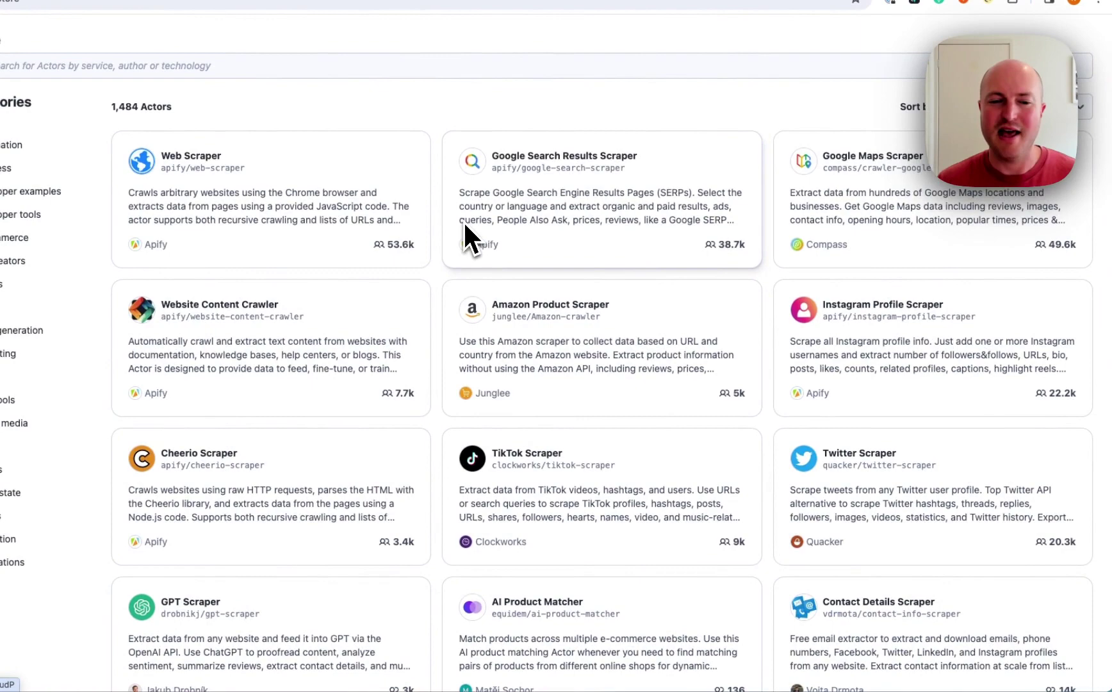
{"action": "scroll", "coordinate": [463, 221], "scroll_direction": "down", "scroll_amount": 3}
{"action": "scroll", "coordinate": [468, 221], "scroll_direction": "down", "scroll_amount": 1}
{"action": "scroll", "coordinate": [569, 221], "scroll_direction": "down", "scroll_amount": 3}
{"action": "scroll", "coordinate": [569, 216], "scroll_direction": "down", "scroll_amount": 3}
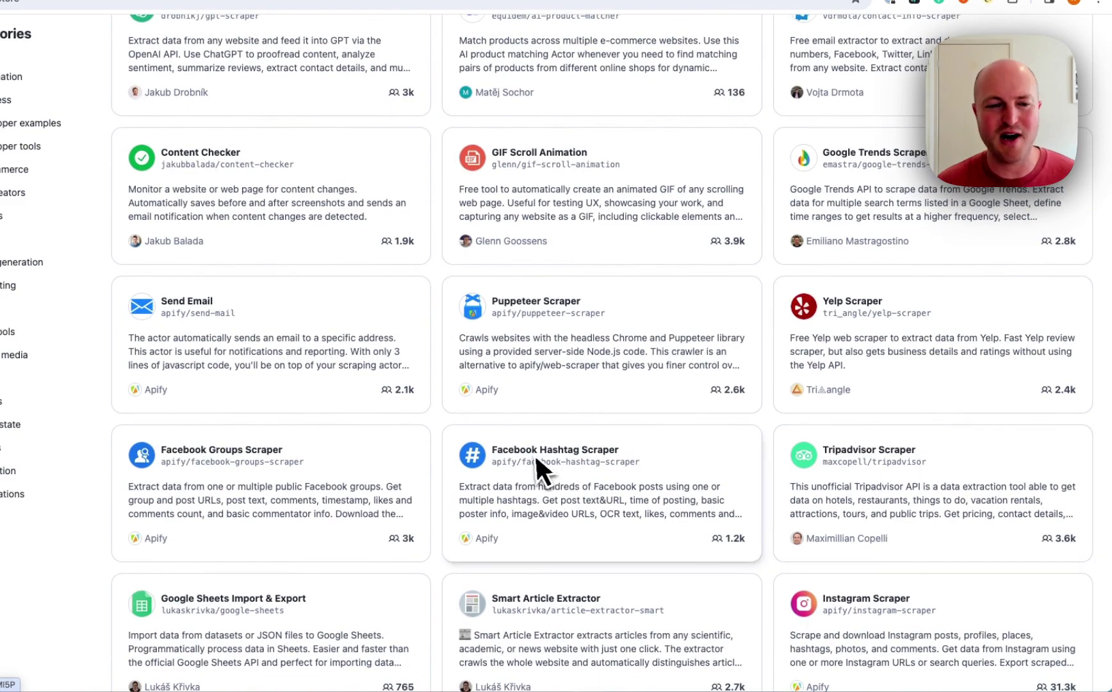
{"action": "scroll", "coordinate": [319, 461], "scroll_direction": "up", "scroll_amount": 5}
{"action": "scroll", "coordinate": [321, 463], "scroll_direction": "up", "scroll_amount": 4}
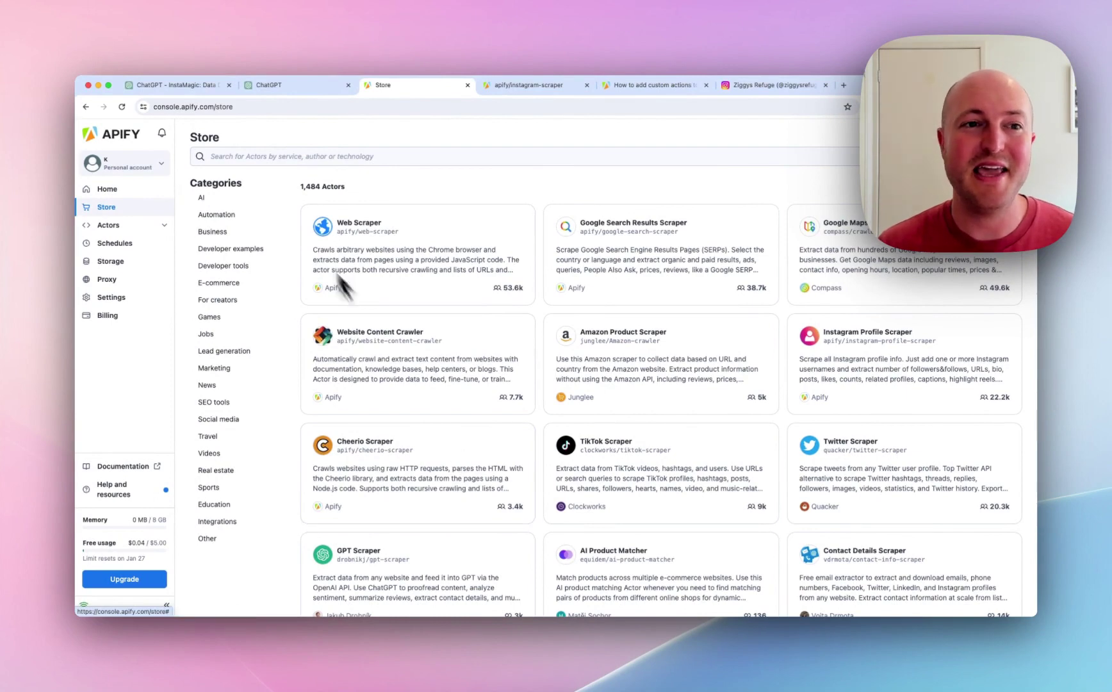
Go back to the 'ChatGPT - InstaMagic: Data Delight' chat.
{"action": "left_click", "coordinate": [186, 85]}
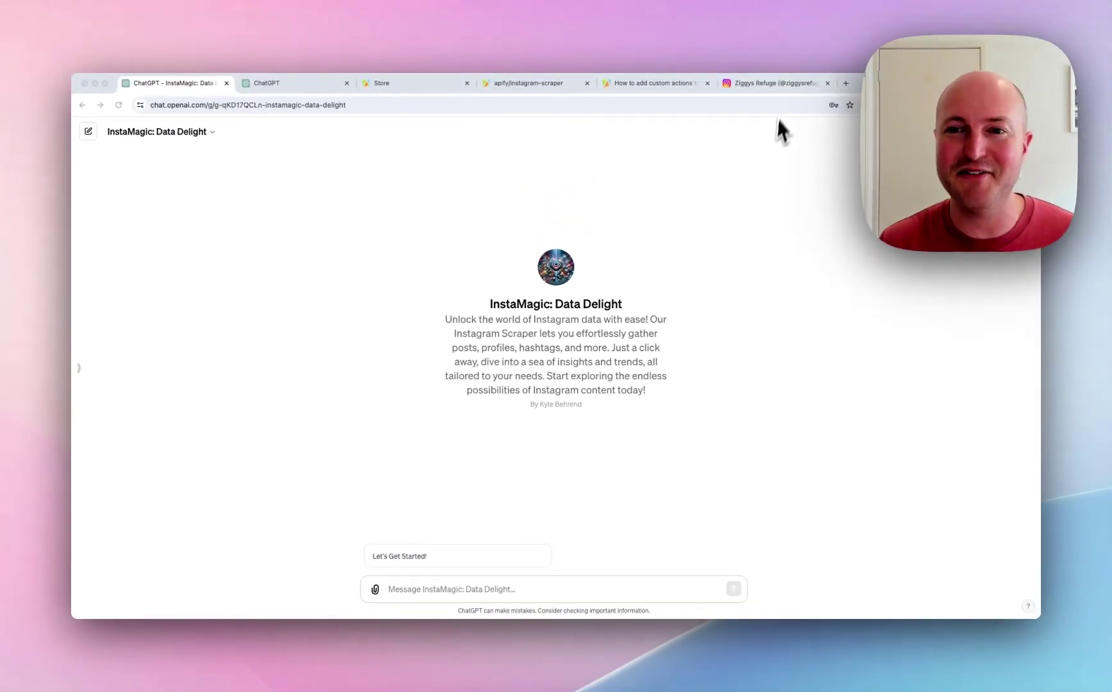
Open the ziggysrefuge Instagram profile, scroll its post grid and select the name Ziggys Refuge.
{"action": "left_click", "coordinate": [782, 93]}
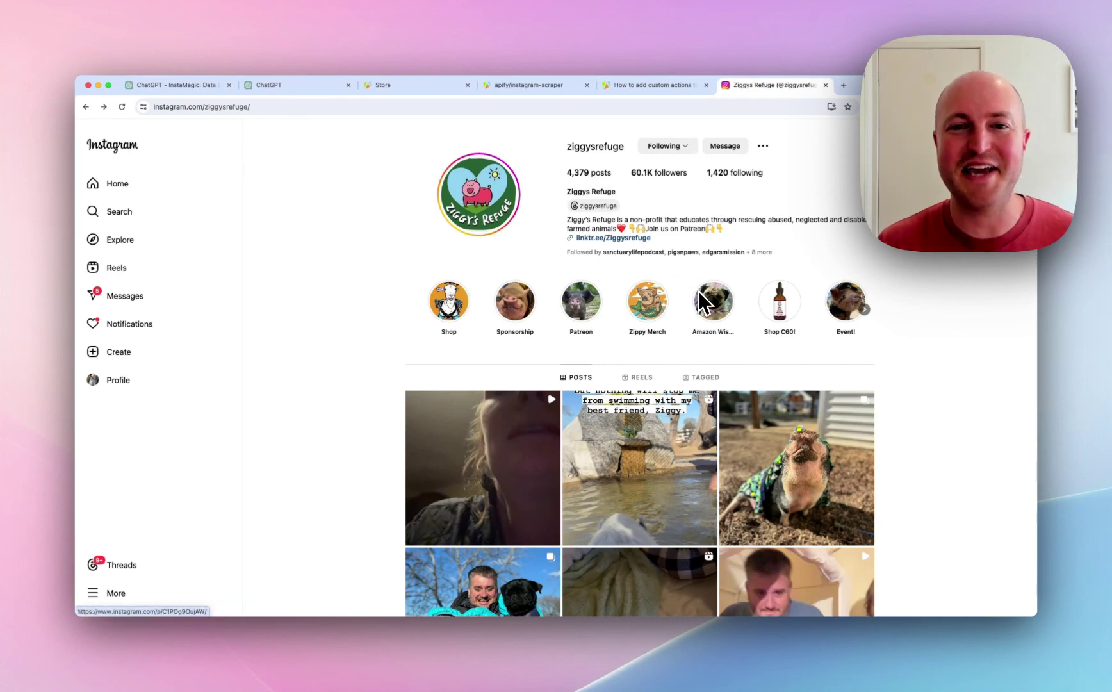
{"action": "scroll", "coordinate": [700, 294], "scroll_direction": "down", "scroll_amount": 5}
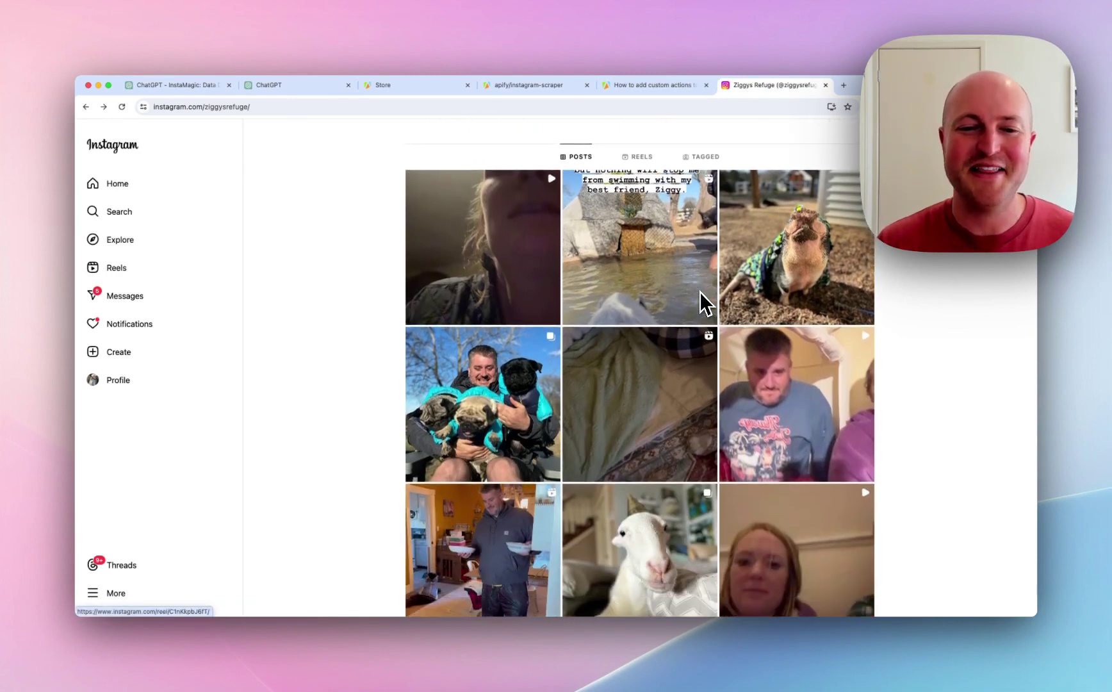
{"action": "scroll", "coordinate": [699, 291], "scroll_direction": "down", "scroll_amount": 5}
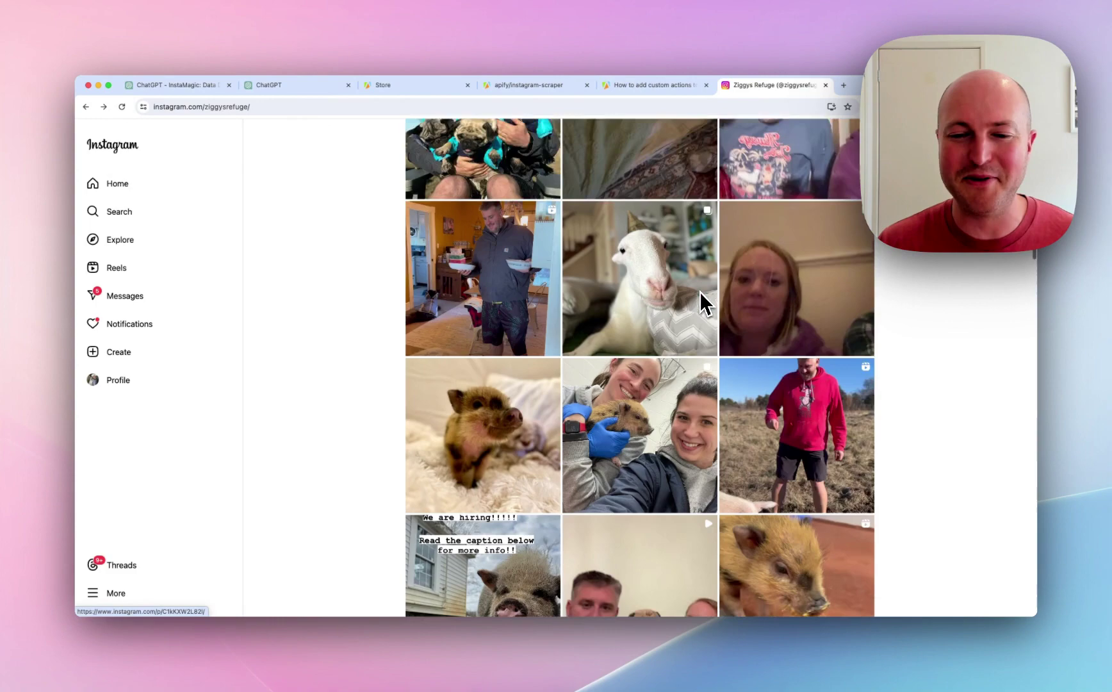
{"action": "scroll", "coordinate": [699, 291], "scroll_direction": "down", "scroll_amount": 5}
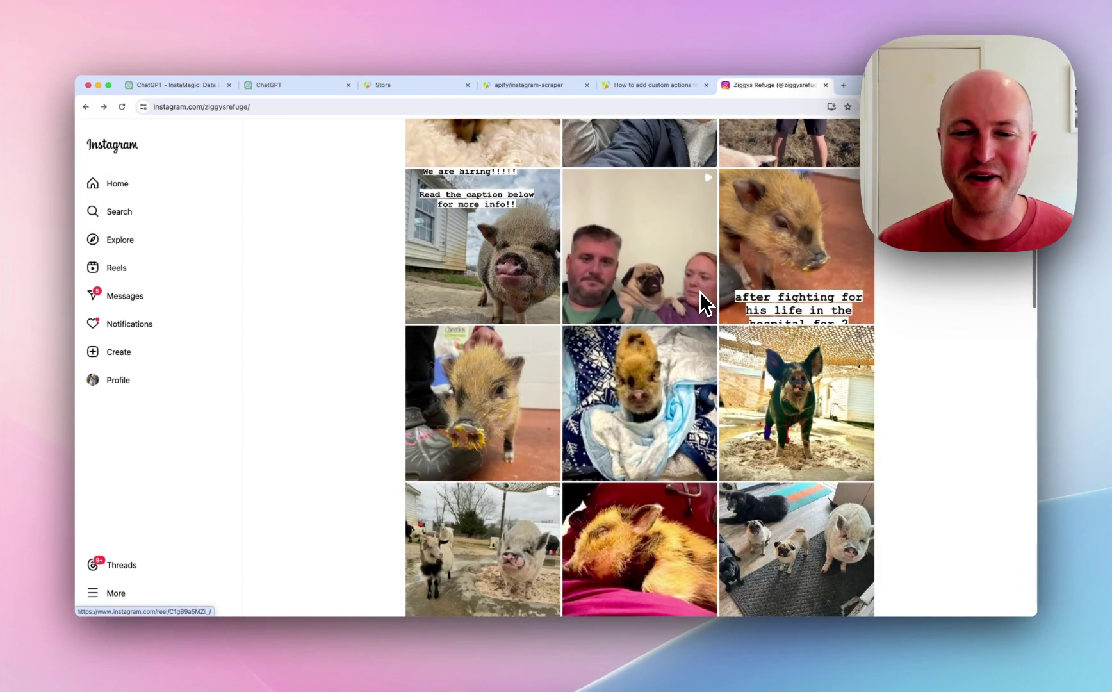
{"action": "scroll", "coordinate": [696, 311], "scroll_direction": "up", "scroll_amount": 15}
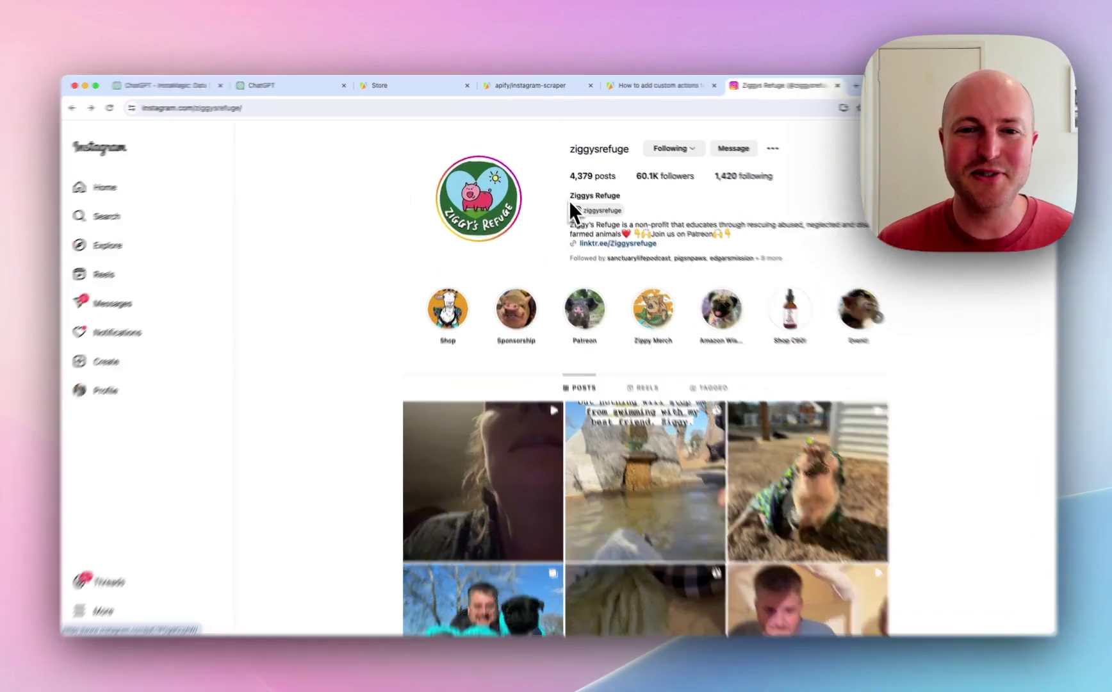
{"action": "left_click_drag", "start_coordinate": [568, 191], "coordinate": [627, 194]}
{"action": "key", "text": "super+c"}
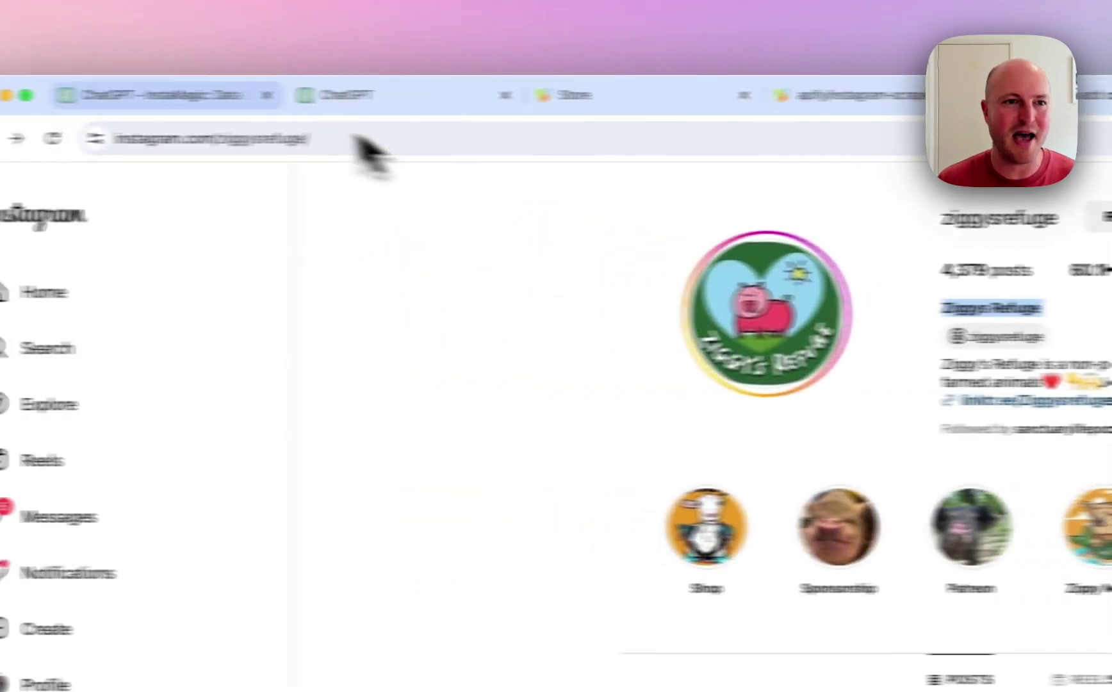
Start InstaMagic with 'Let's Get Started!' and send 'Ziggys Refuge' as the profile to look up.
{"action": "left_click", "coordinate": [351, 105]}
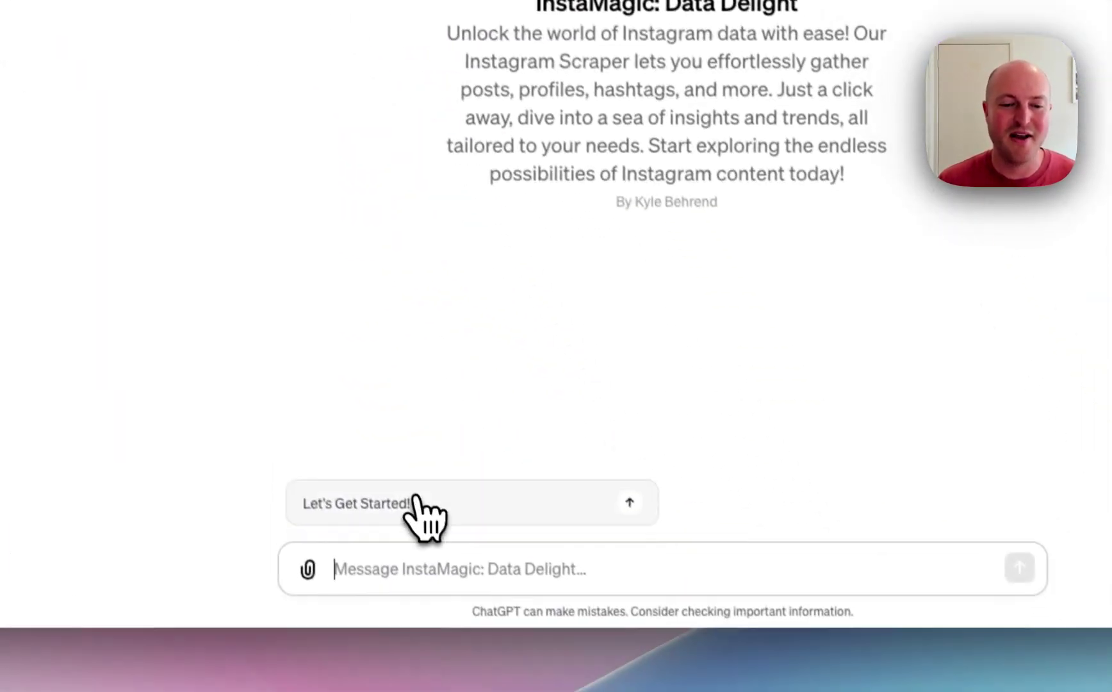
{"action": "left_click", "coordinate": [474, 602]}
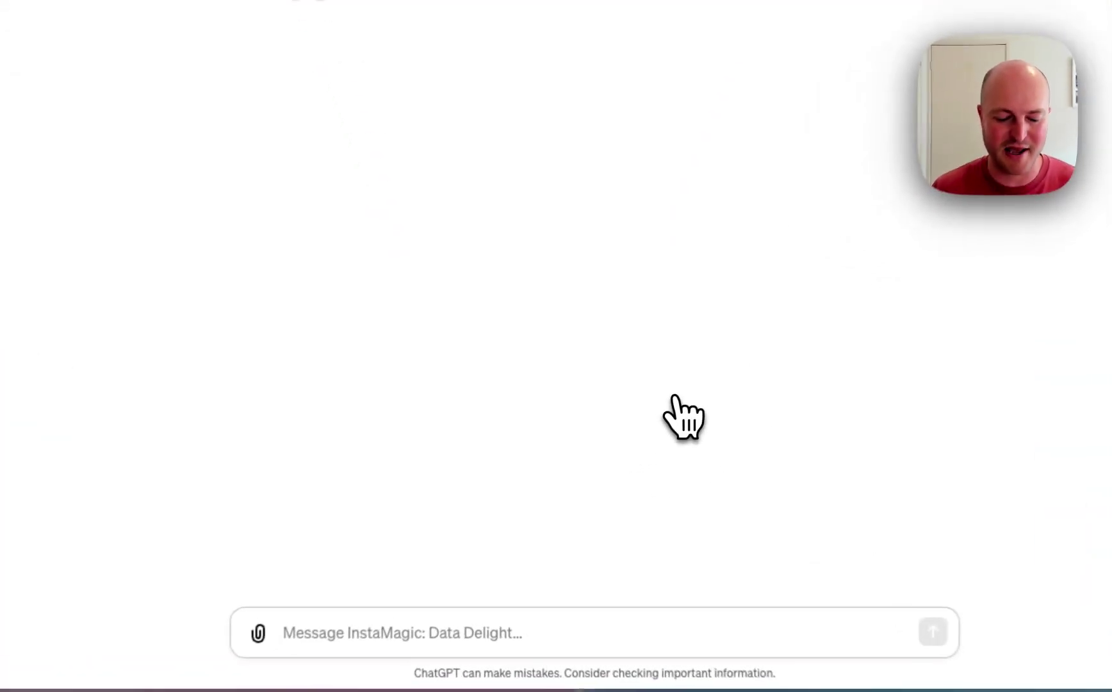
{"action": "key", "text": "super+v"}
{"action": "left_click", "coordinate": [953, 636]}
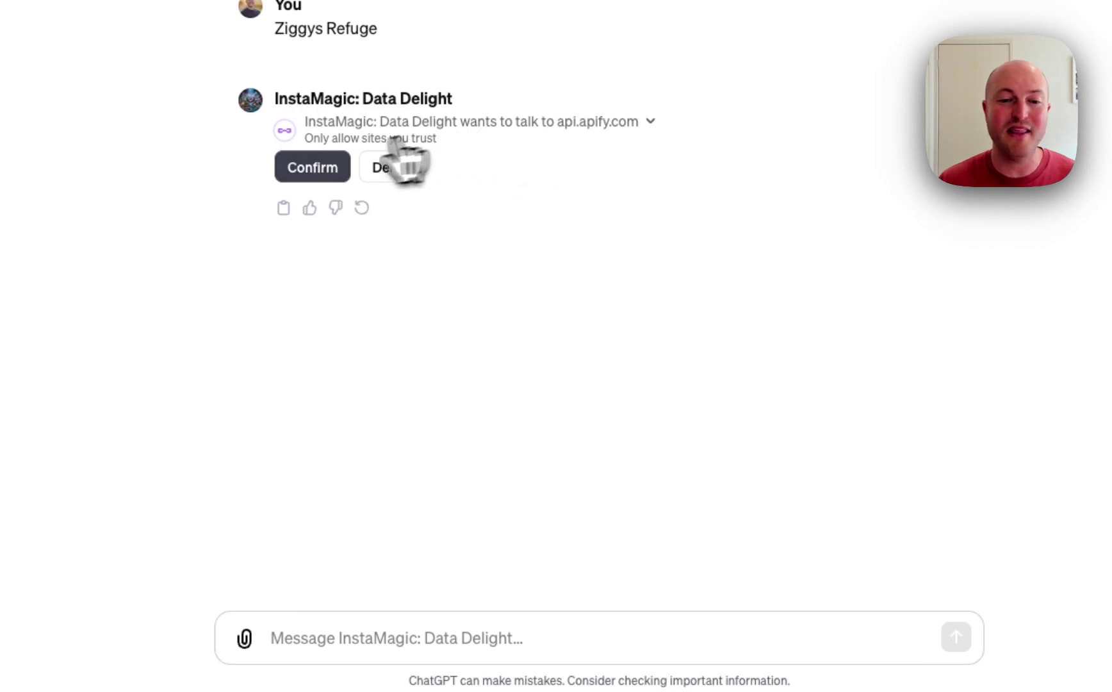
Confirm the api.apify.com call so InstaMagic returns Ziggy's Refuge follower and post counts.
{"action": "left_click", "coordinate": [301, 167]}
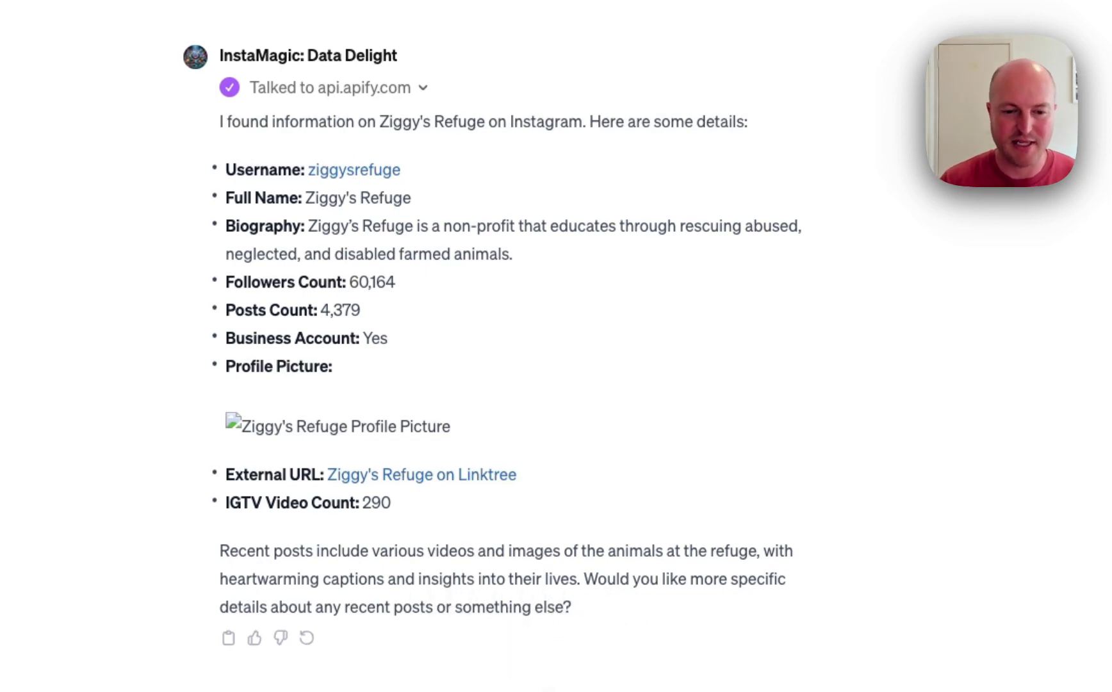
Reply 'yes please' and review the five recent posts' dates, likes, comments and descriptions.
{"action": "key", "text": "Return"}
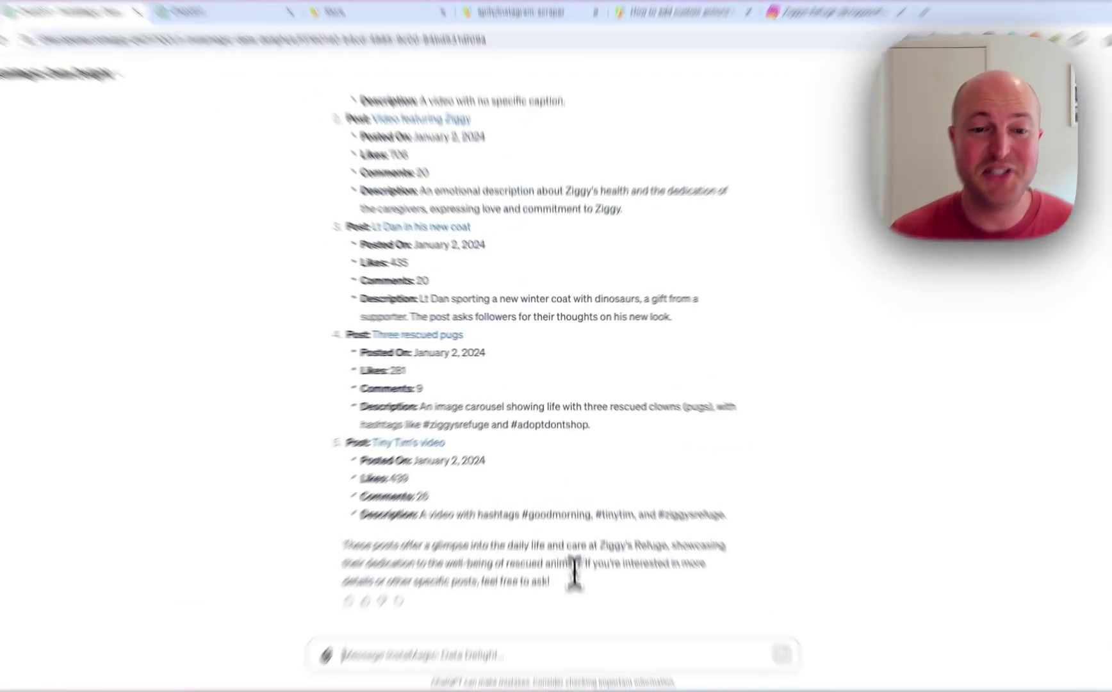
{"action": "scroll", "coordinate": [575, 572], "scroll_direction": "up", "scroll_amount": 5}
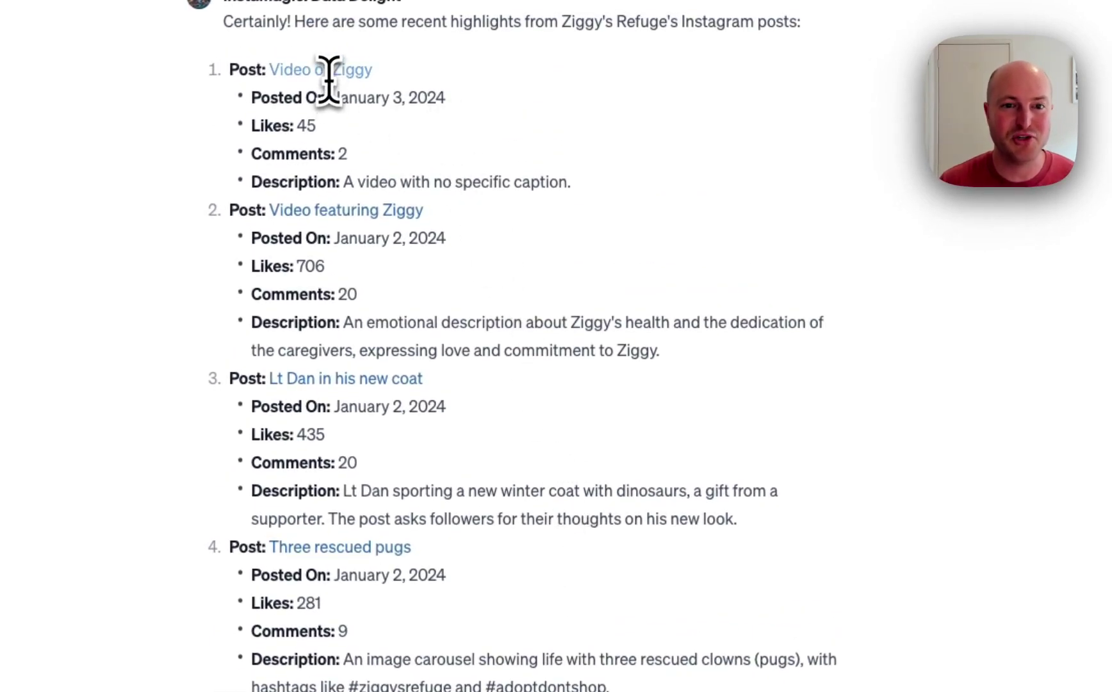
{"action": "left_click_drag", "start_coordinate": [298, 266], "coordinate": [360, 298]}
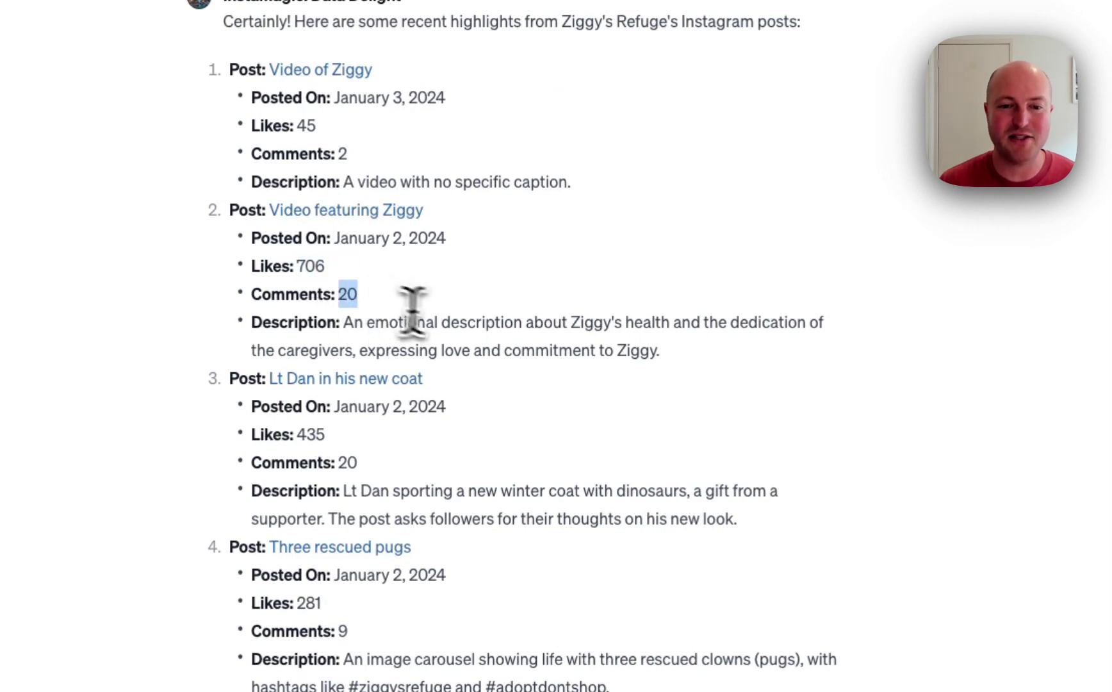
{"action": "left_click", "coordinate": [478, 324]}
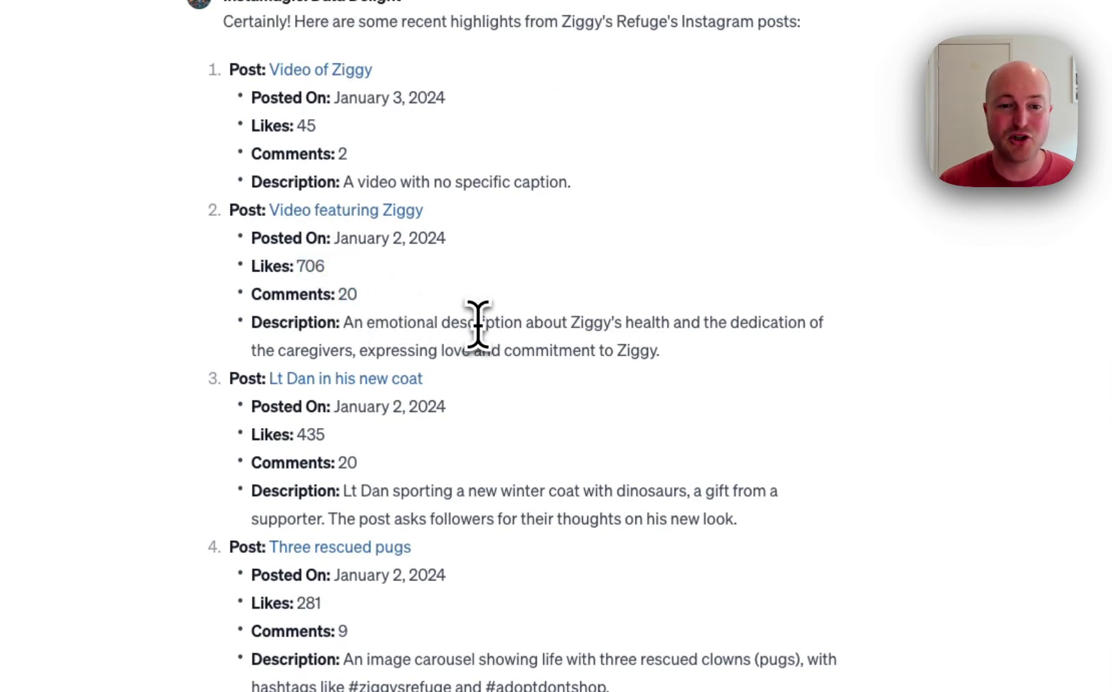
{"action": "scroll", "coordinate": [478, 323], "scroll_direction": "down", "scroll_amount": 3}
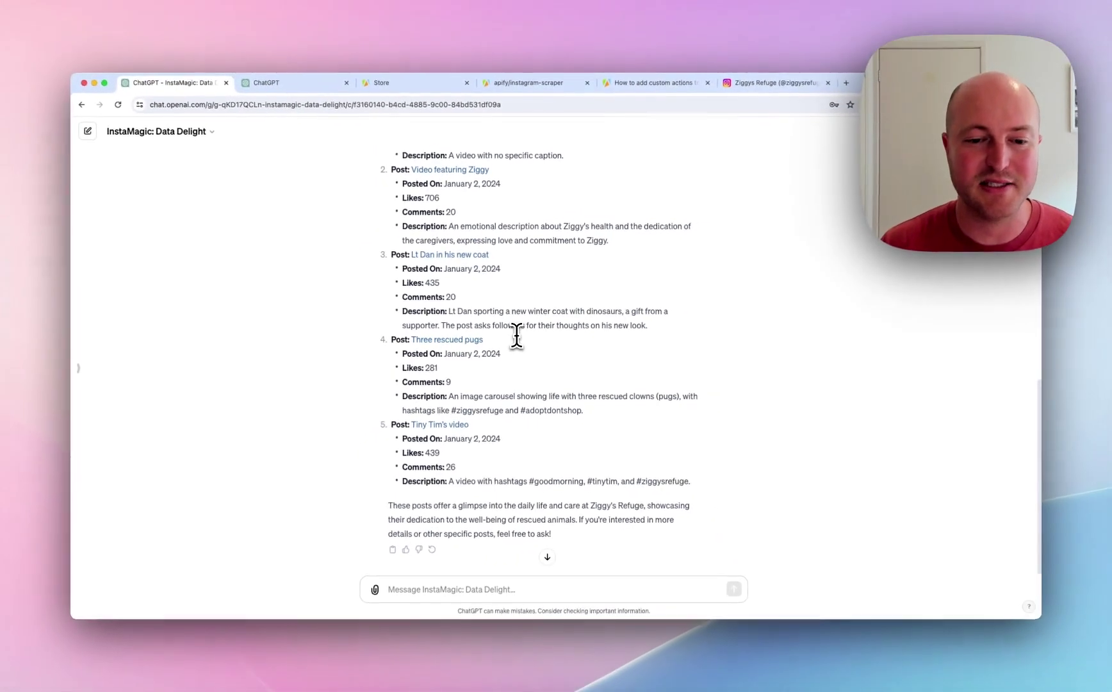
{"action": "scroll", "coordinate": [551, 355], "scroll_direction": "up", "scroll_amount": 1}
{"action": "scroll", "coordinate": [586, 379], "scroll_direction": "up", "scroll_amount": 3}
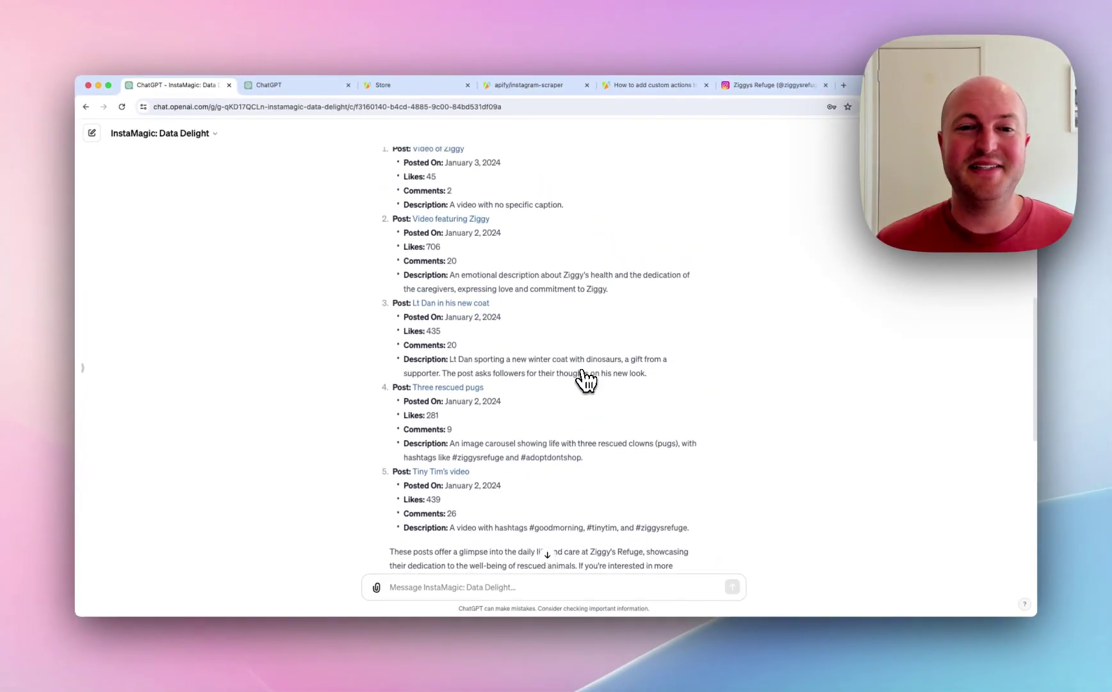
{"action": "scroll", "coordinate": [586, 380], "scroll_direction": "up", "scroll_amount": 1}
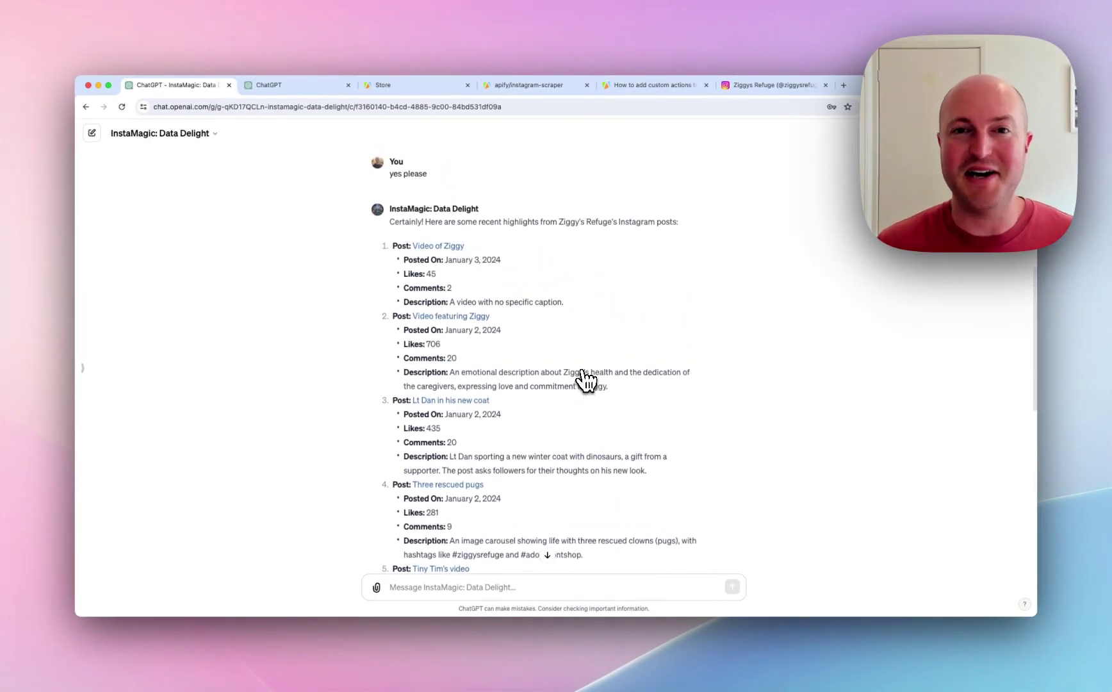
{"action": "scroll", "coordinate": [586, 380], "scroll_direction": "down", "scroll_amount": 2}
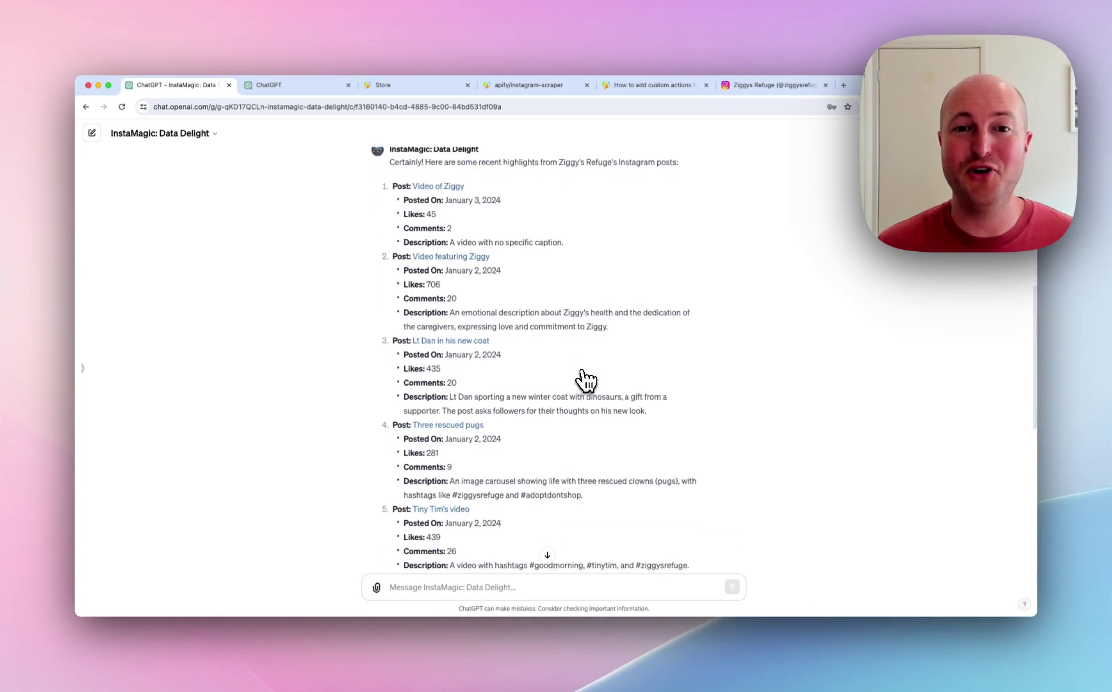
{"action": "scroll", "coordinate": [586, 381], "scroll_direction": "down", "scroll_amount": 1}
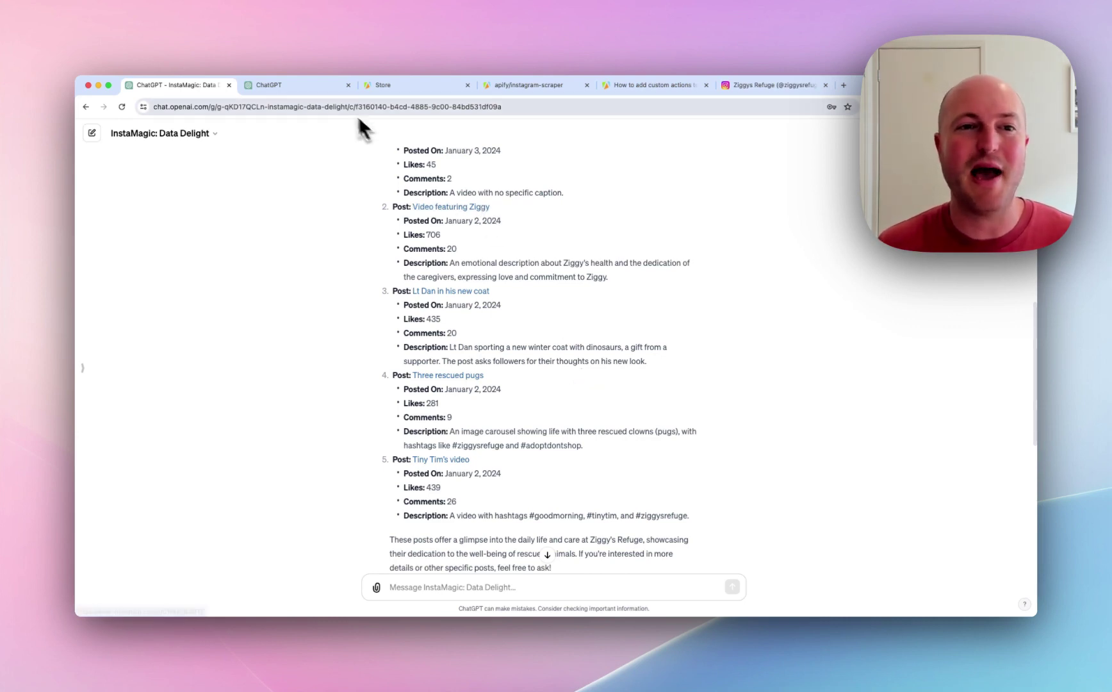
Review InstaMagic's Instructions and open its api.apify.com action in the GPT editor.
{"action": "left_click", "coordinate": [301, 91]}
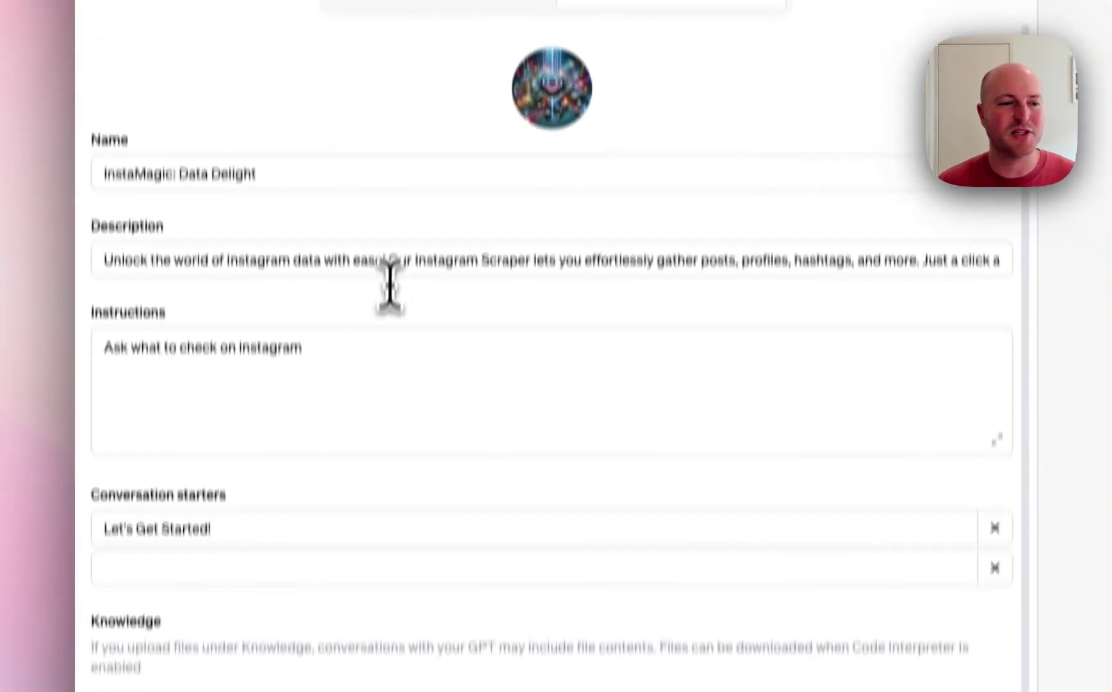
{"action": "left_click", "coordinate": [381, 352]}
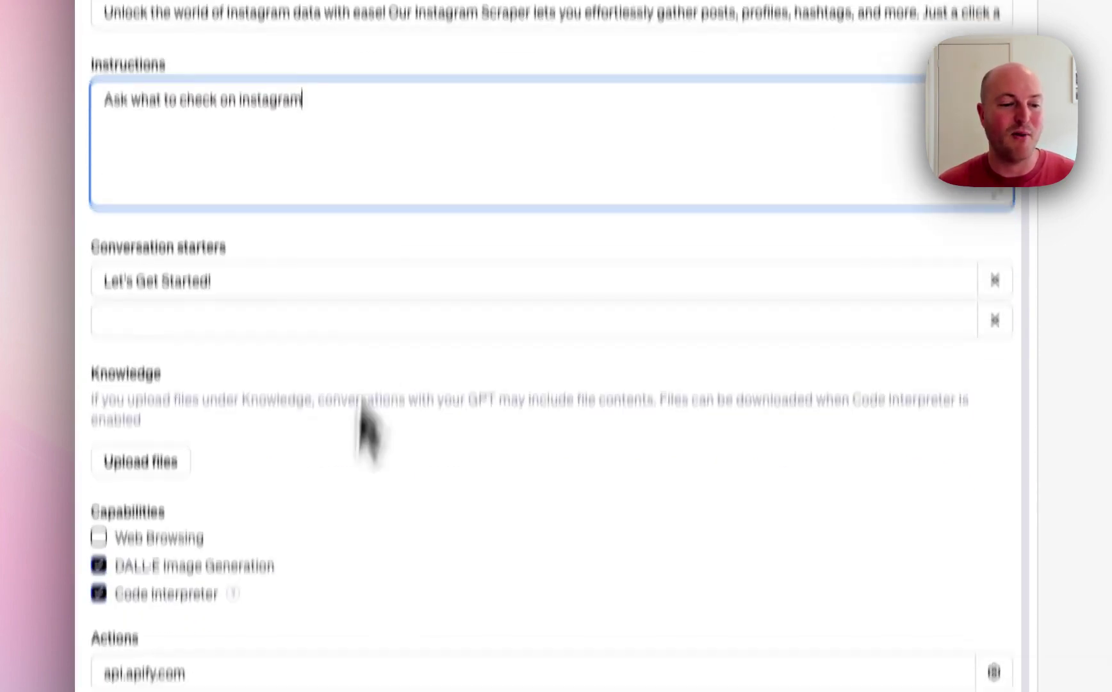
{"action": "left_click", "coordinate": [336, 499]}
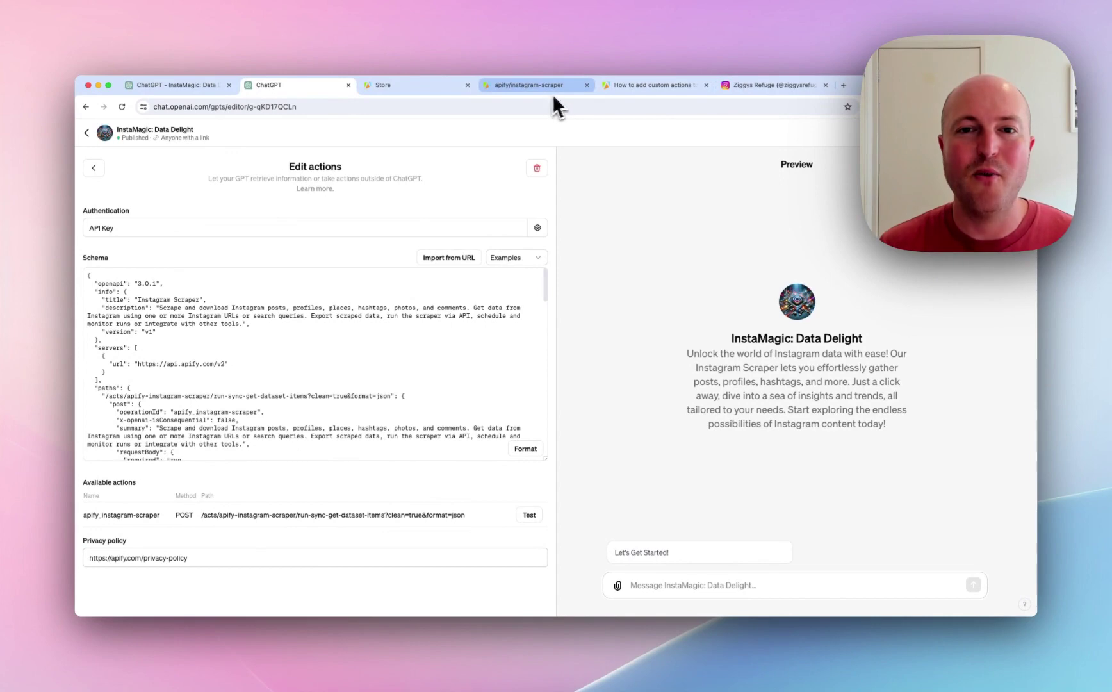
Glance at the Apify Store, then bring up the apify/instagram-scraper Actor page.
{"action": "left_click", "coordinate": [452, 86]}
{"action": "scroll", "coordinate": [590, 266], "scroll_direction": "down", "scroll_amount": 2}
{"action": "scroll", "coordinate": [590, 266], "scroll_direction": "up", "scroll_amount": 2}
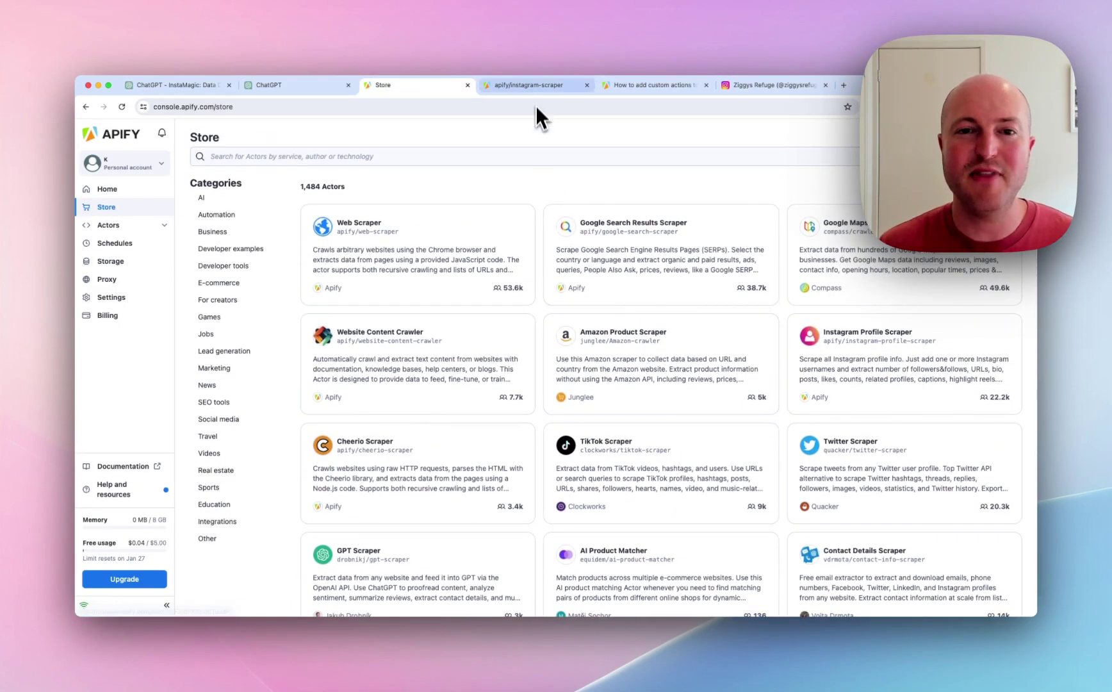
{"action": "left_click", "coordinate": [302, 85]}
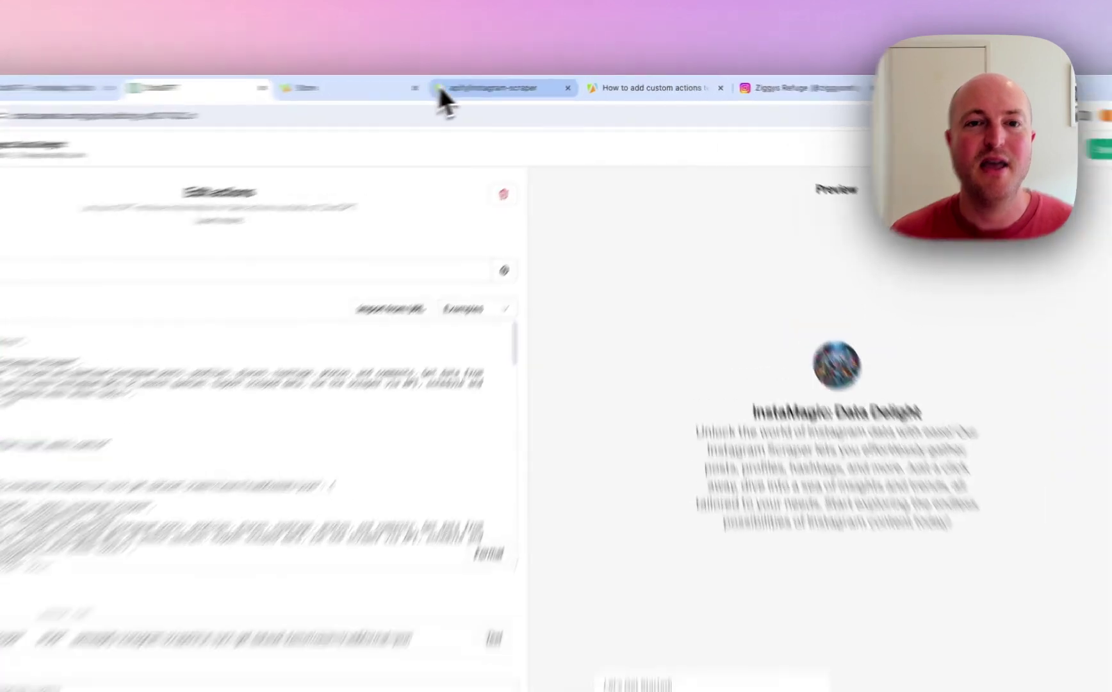
{"action": "left_click", "coordinate": [508, 87]}
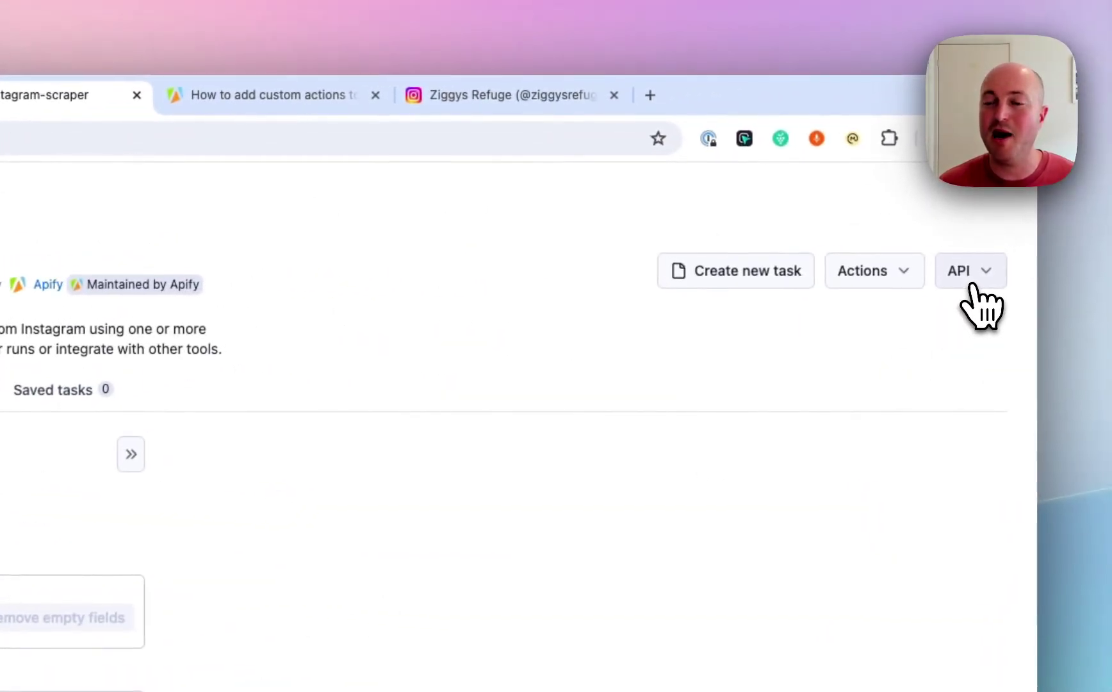
View the scraper's OpenAPI specification, then review the action's API Key authentication and cancel.
{"action": "left_click", "coordinate": [973, 283]}
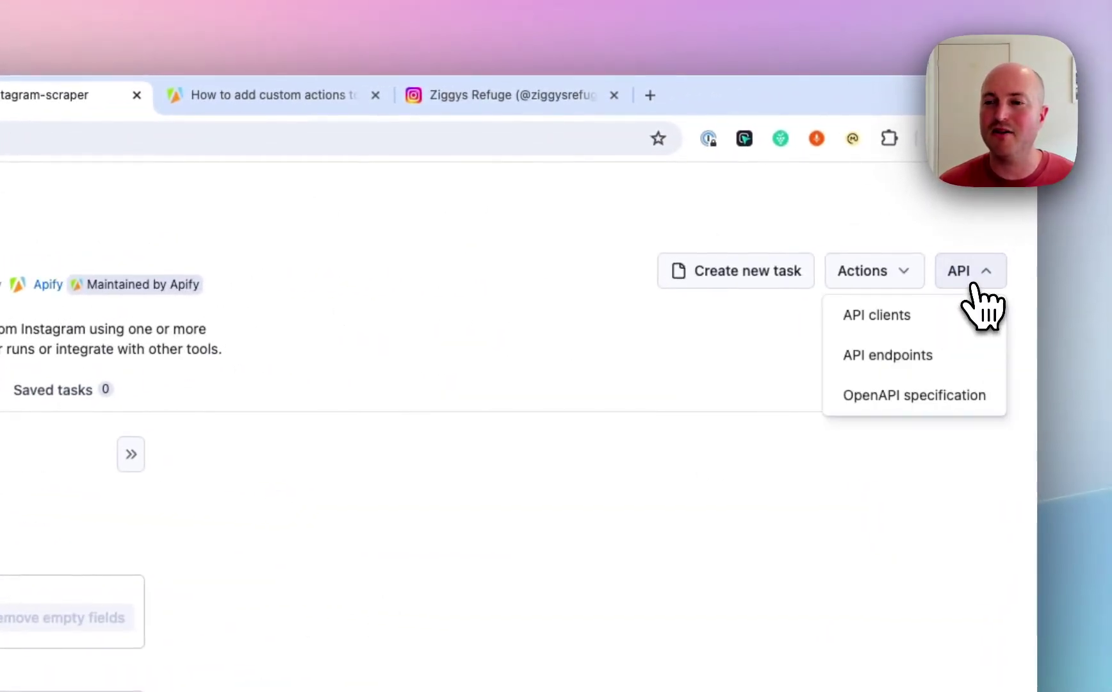
{"action": "left_click", "coordinate": [922, 394]}
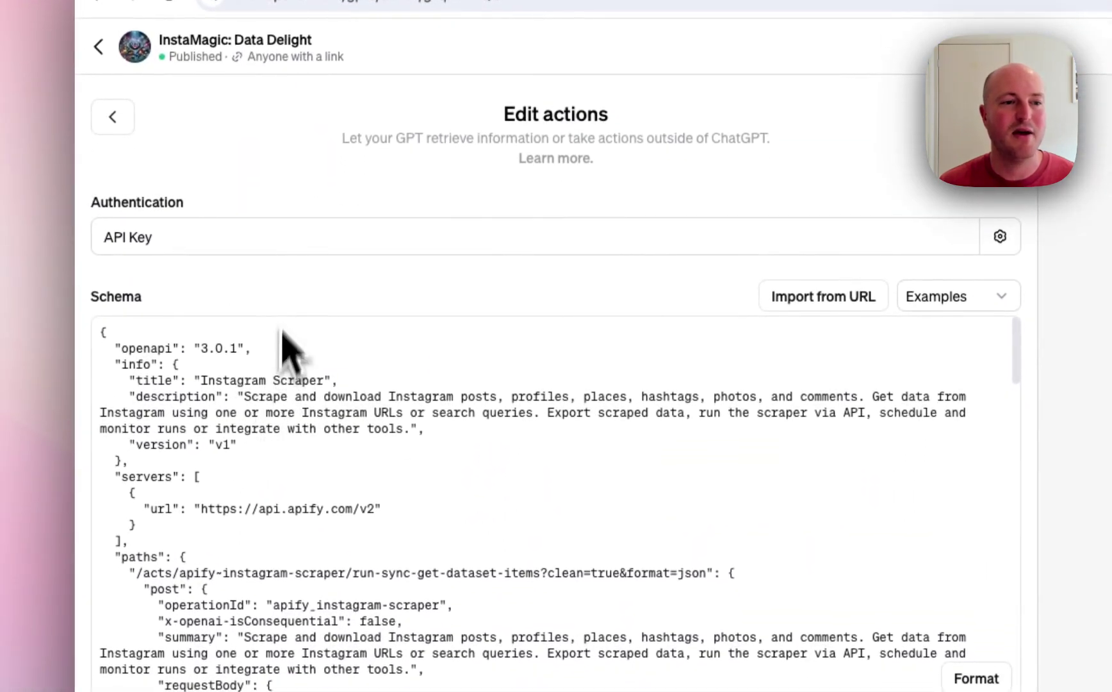
{"action": "left_click", "coordinate": [302, 245]}
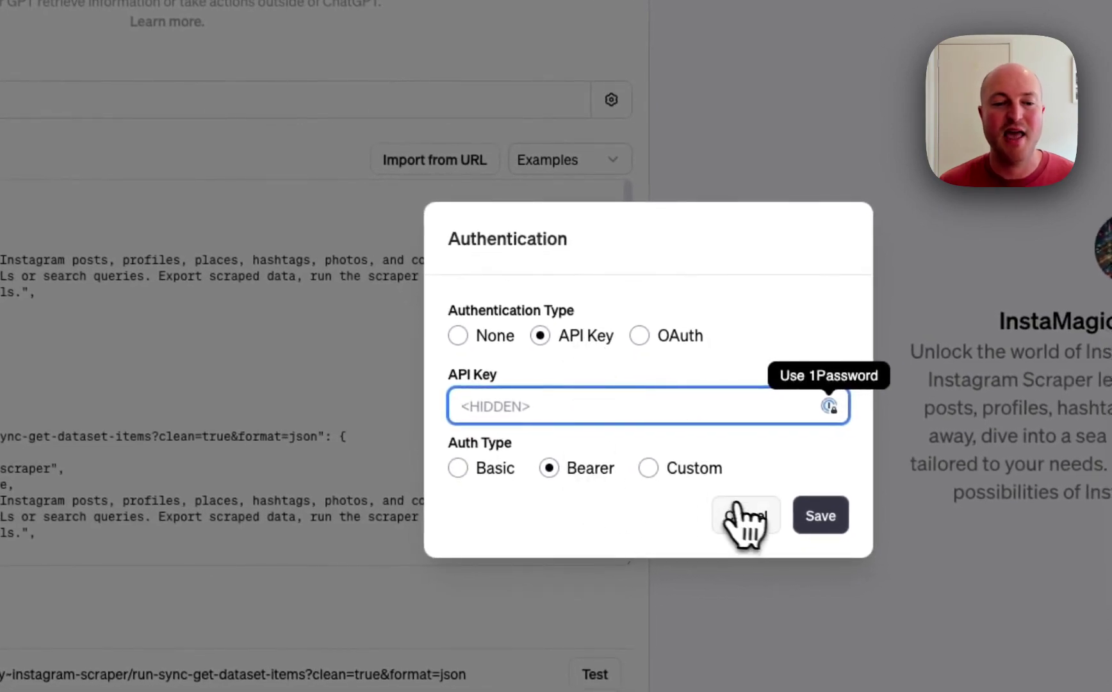
{"action": "left_click", "coordinate": [753, 518]}
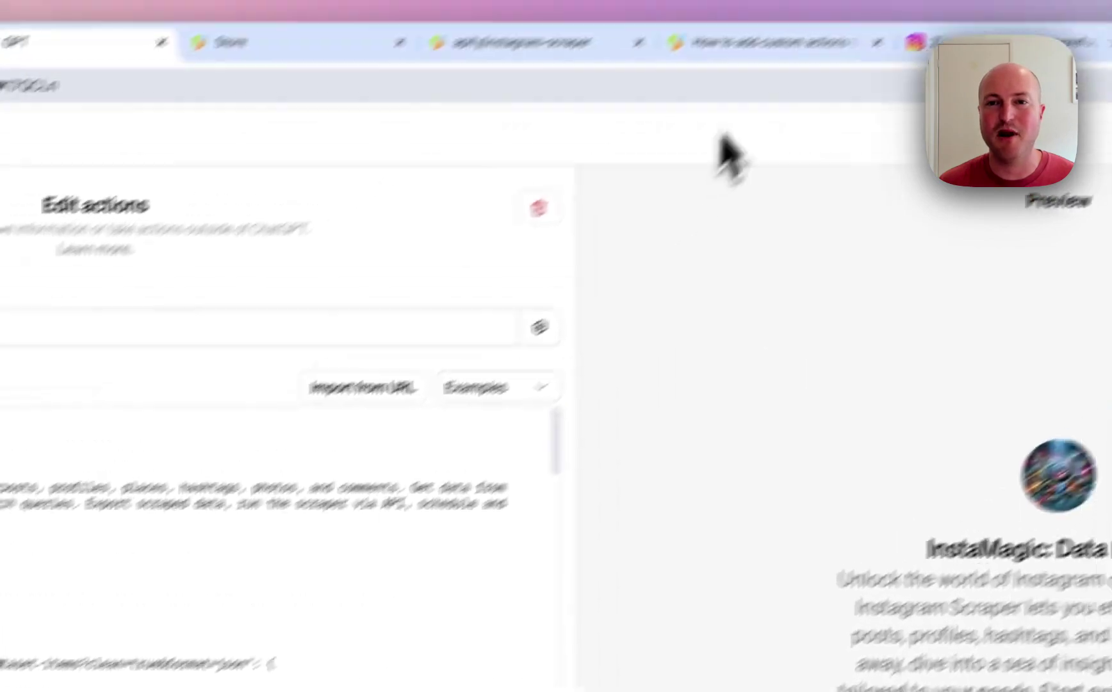
Read the Apify blog's custom GPT actions article down to 'Limitations of Actors and GPTs'.
{"action": "left_click", "coordinate": [668, 96]}
{"action": "scroll", "coordinate": [487, 403], "scroll_direction": "up", "scroll_amount": 15}
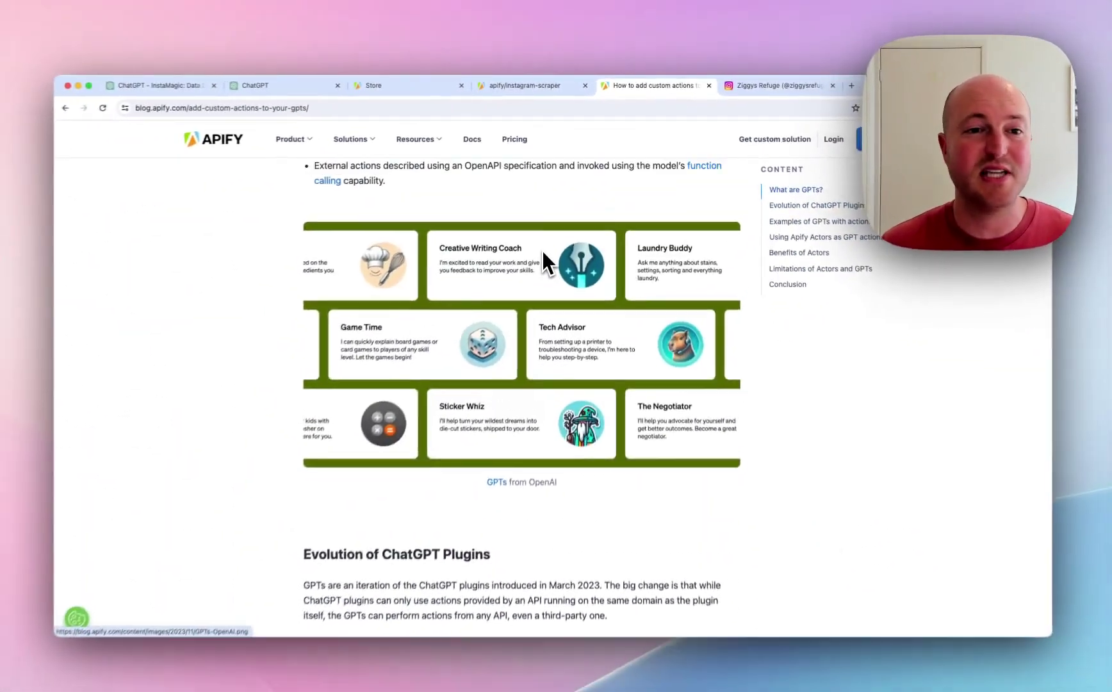
{"action": "scroll", "coordinate": [513, 247], "scroll_direction": "up", "scroll_amount": 10}
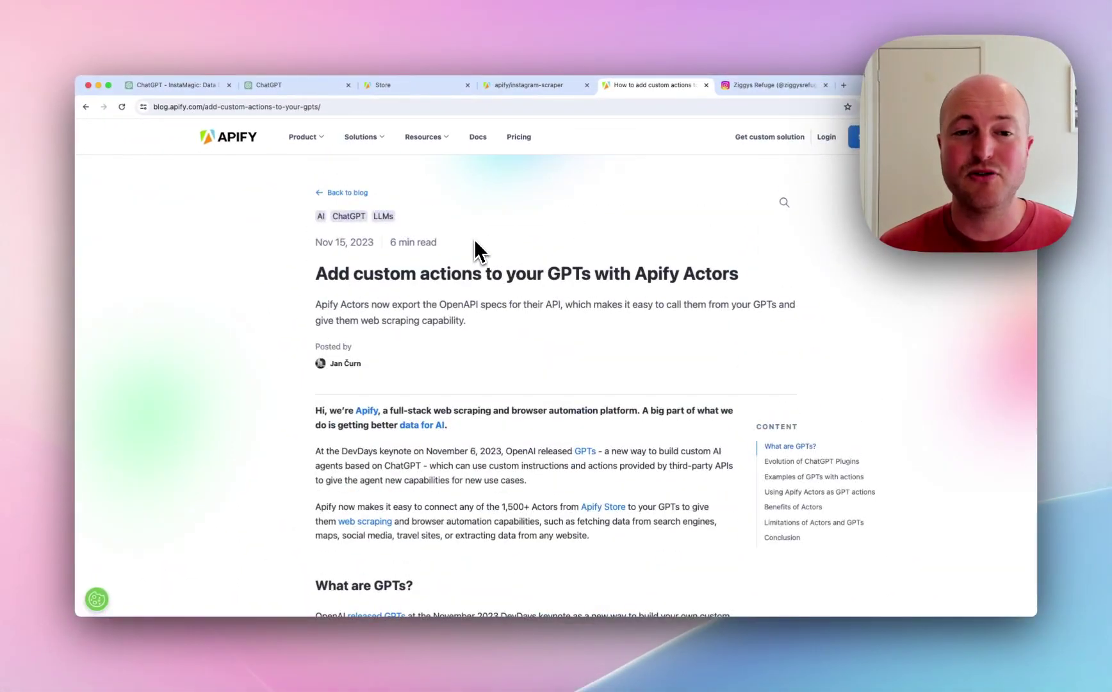
{"action": "scroll", "coordinate": [475, 239], "scroll_direction": "down", "scroll_amount": 10}
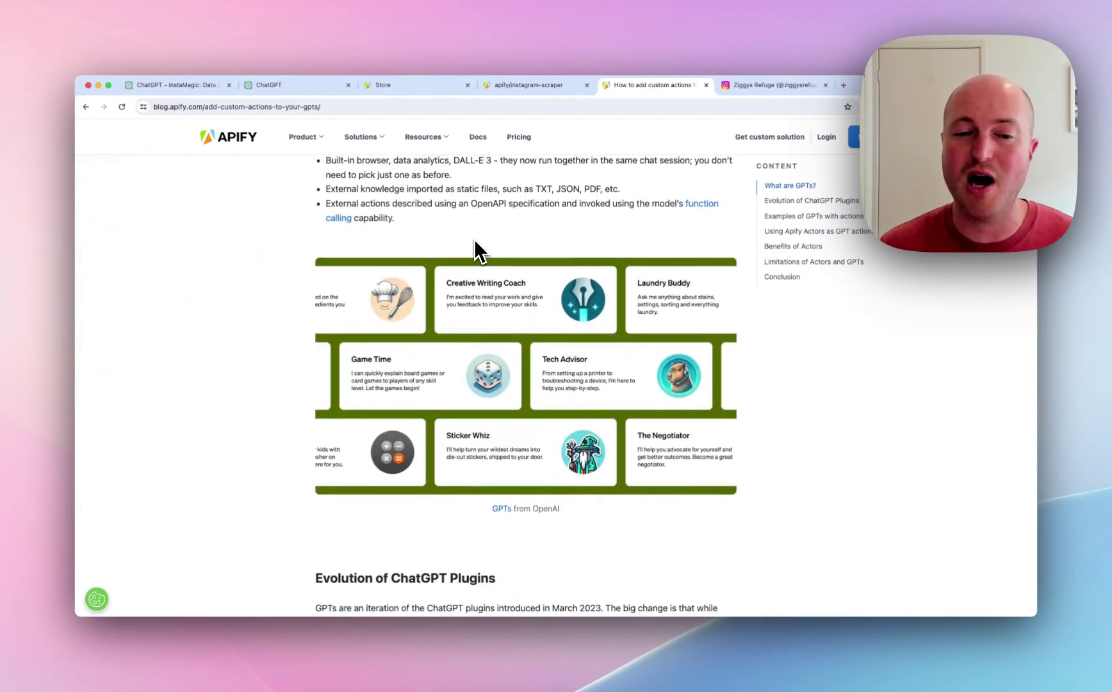
{"action": "scroll", "coordinate": [476, 242], "scroll_direction": "down", "scroll_amount": 20}
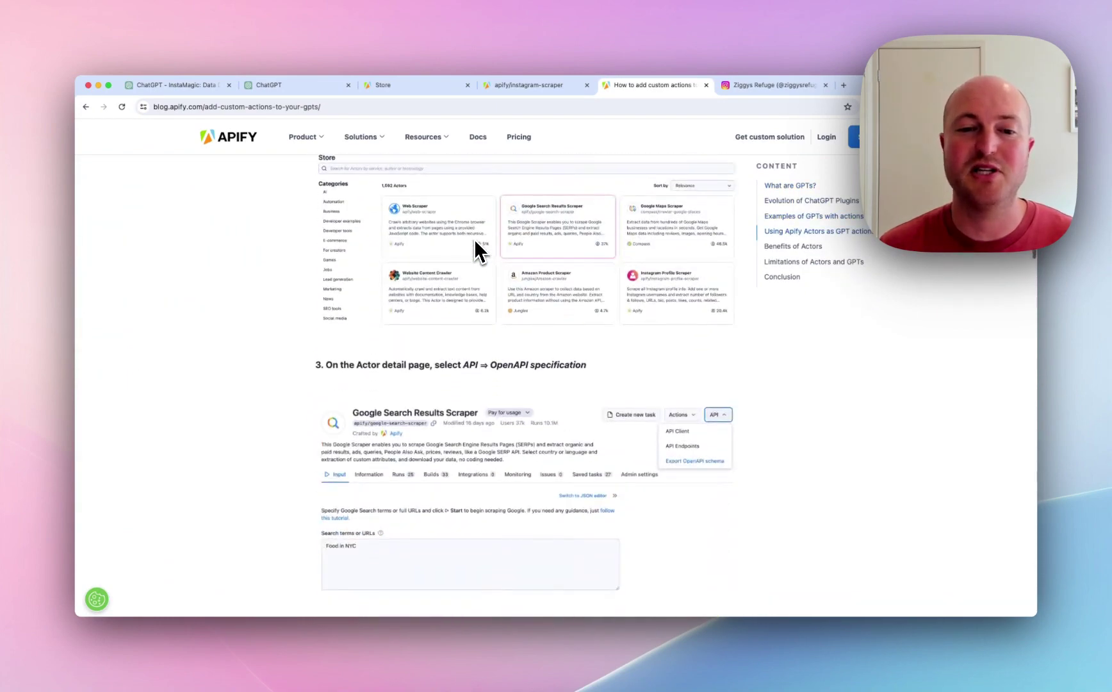
{"action": "scroll", "coordinate": [474, 239], "scroll_direction": "down", "scroll_amount": 20}
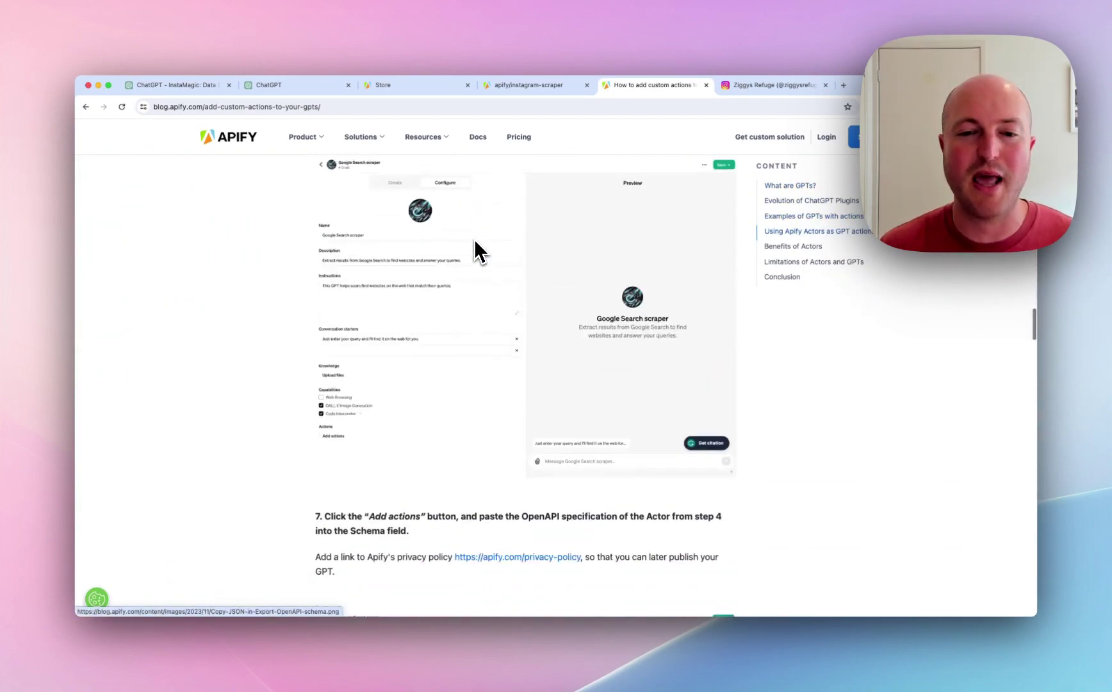
{"action": "scroll", "coordinate": [474, 239], "scroll_direction": "down", "scroll_amount": 20}
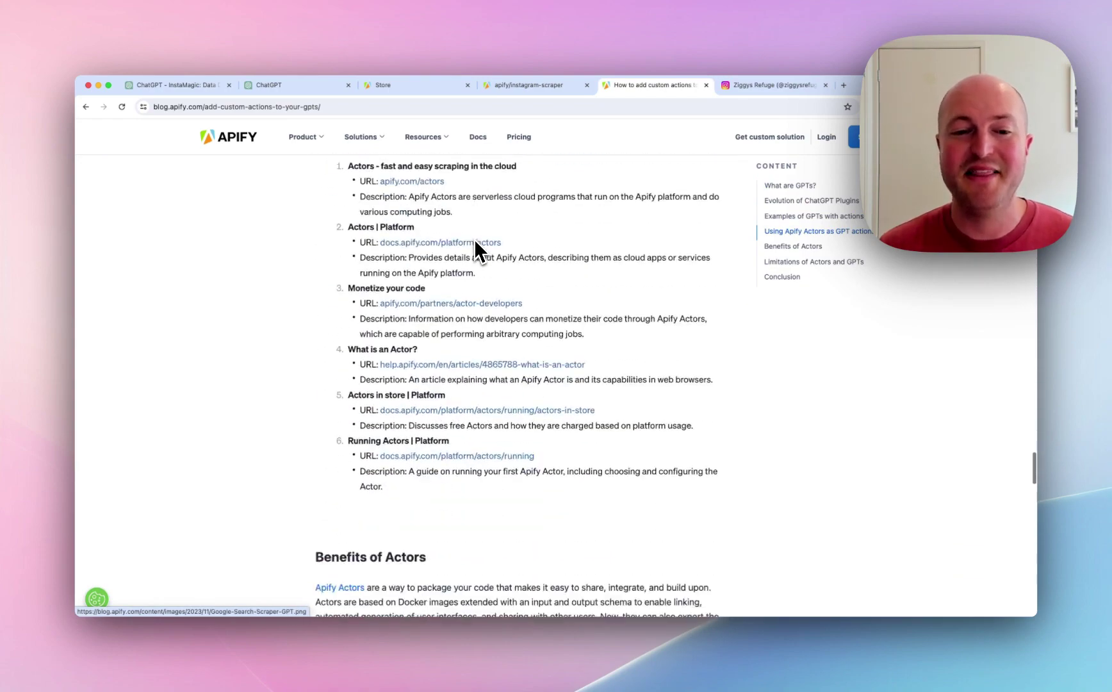
{"action": "scroll", "coordinate": [475, 239], "scroll_direction": "down", "scroll_amount": 20}
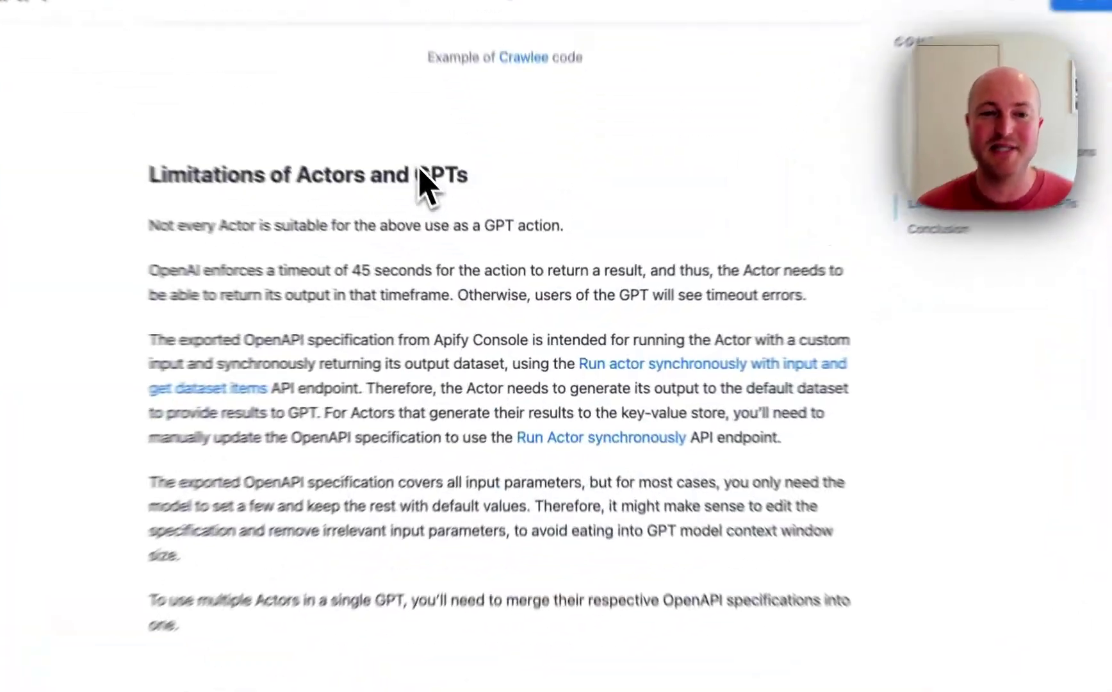
{"action": "scroll", "coordinate": [420, 168], "scroll_direction": "down", "scroll_amount": 3}
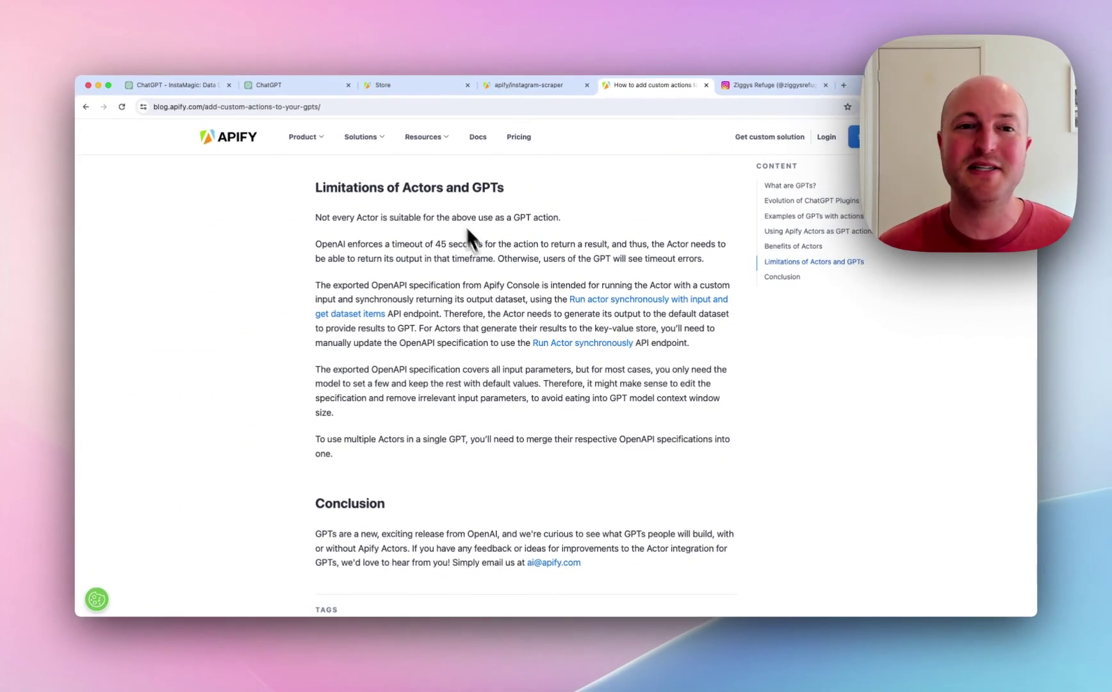
Return to the Apify Store and scroll the Actor grid down to Instagram Scraper.
{"action": "left_click", "coordinate": [409, 87]}
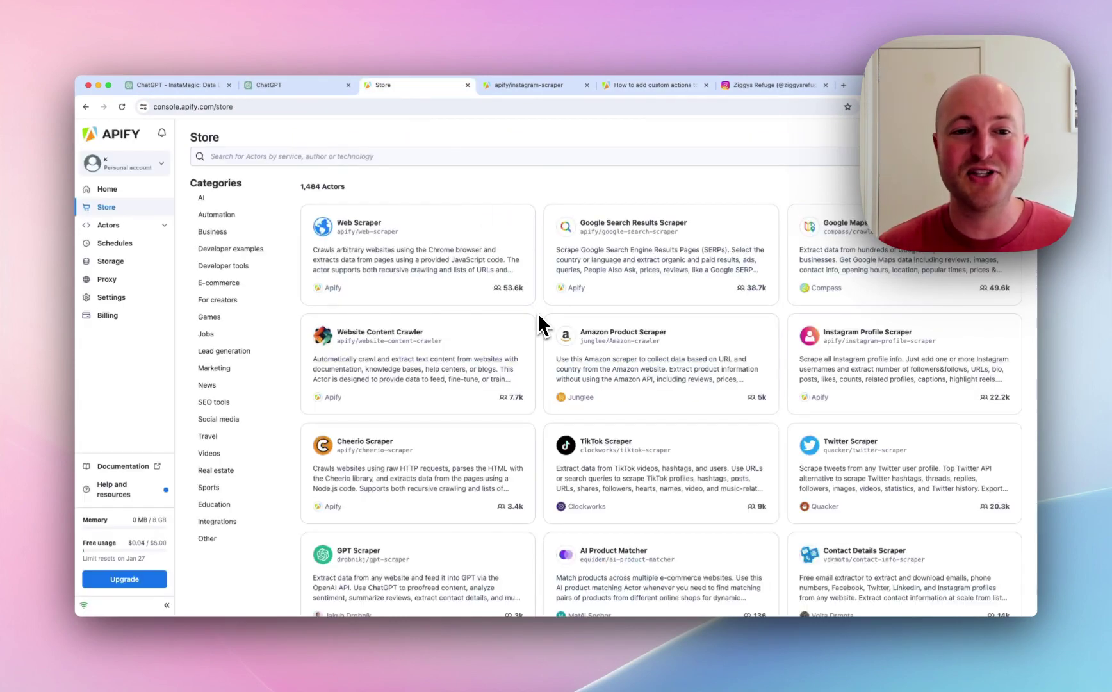
{"action": "scroll", "coordinate": [538, 314], "scroll_direction": "down", "scroll_amount": 10}
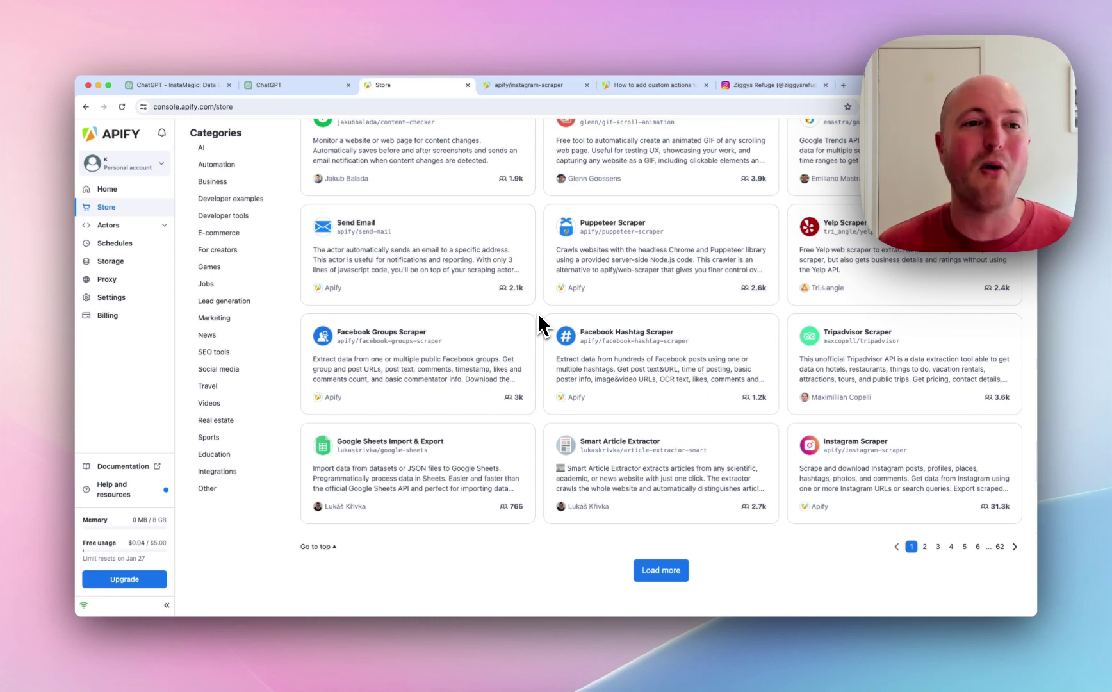
Switch to the 'InstaMagic: Data Delight' chat and scroll up to the 'Let's Get Started!' and 'Ziggys Refuge' messages.
{"action": "left_click", "coordinate": [201, 85]}
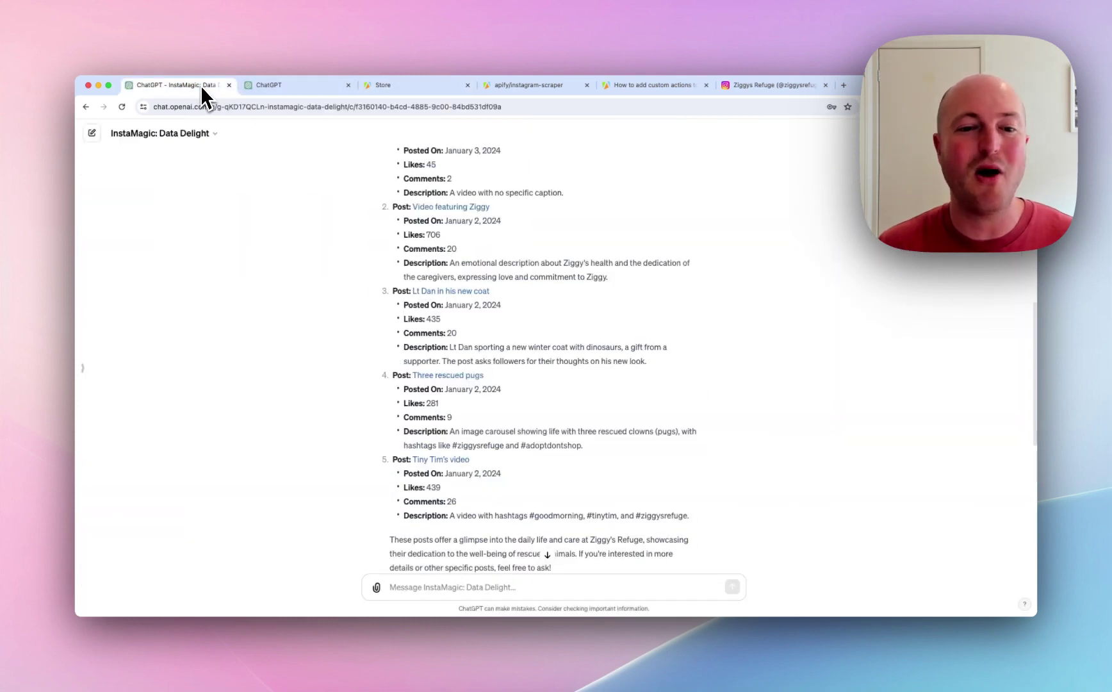
{"action": "scroll", "coordinate": [562, 288], "scroll_direction": "up", "scroll_amount": 5}
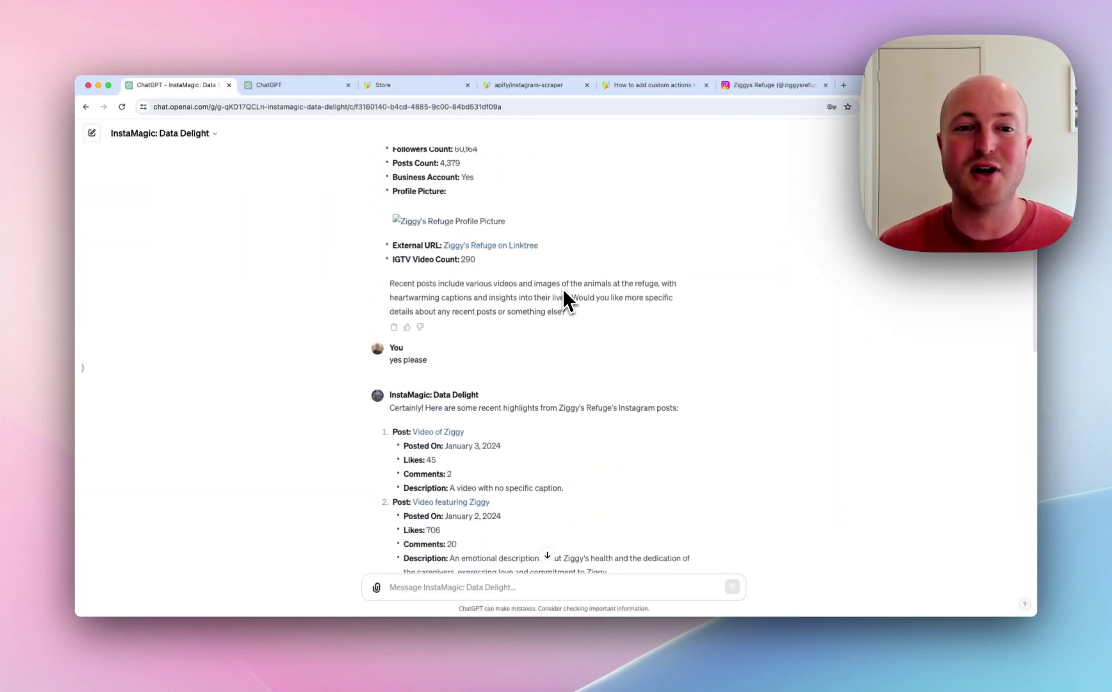
{"action": "scroll", "coordinate": [563, 299], "scroll_direction": "up", "scroll_amount": 5}
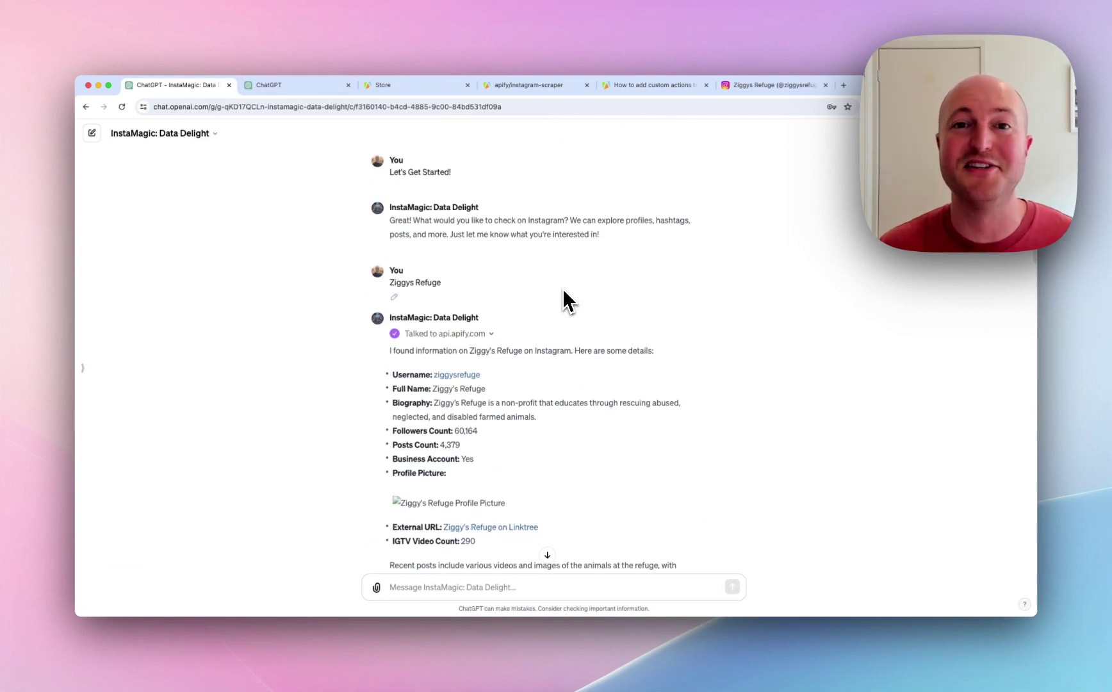